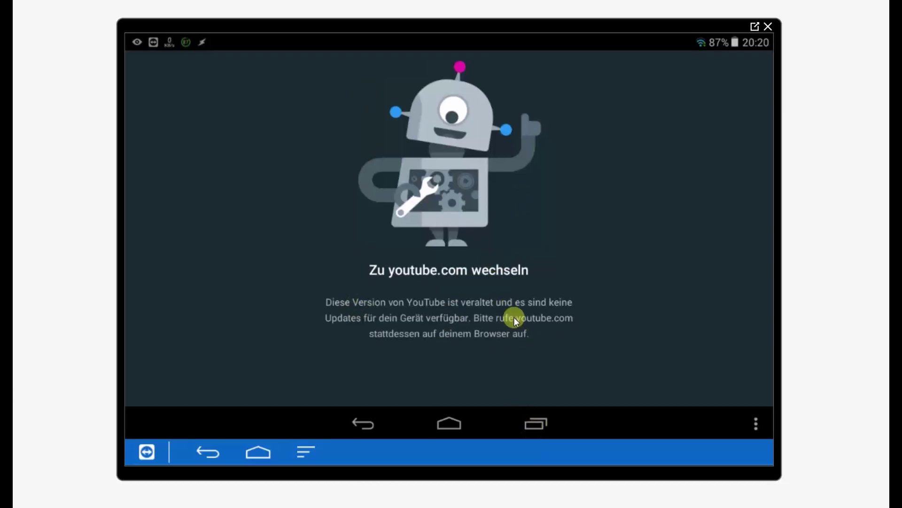
Leave YouTube for the home screen and run the YT fix shortcut to restart it.
{"action": "left_click", "coordinate": [449, 428]}
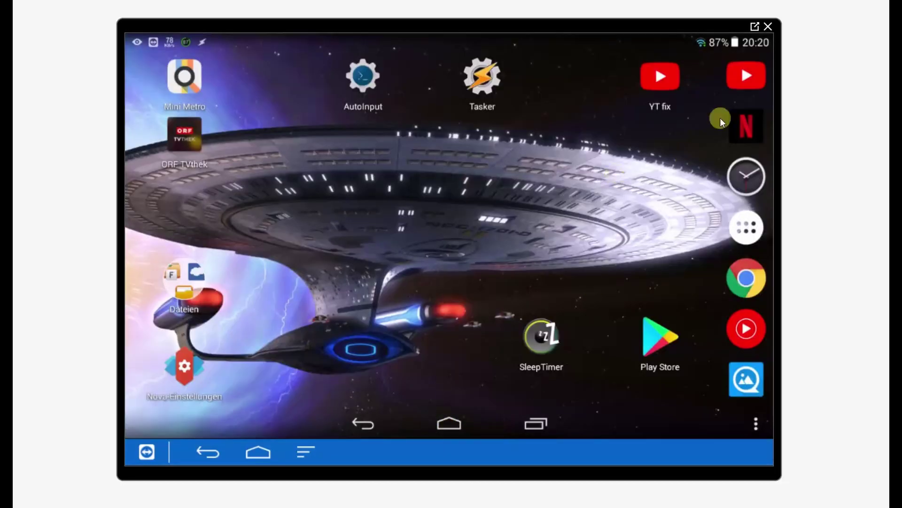
{"action": "left_click", "coordinate": [759, 72]}
{"action": "left_click", "coordinate": [658, 81]}
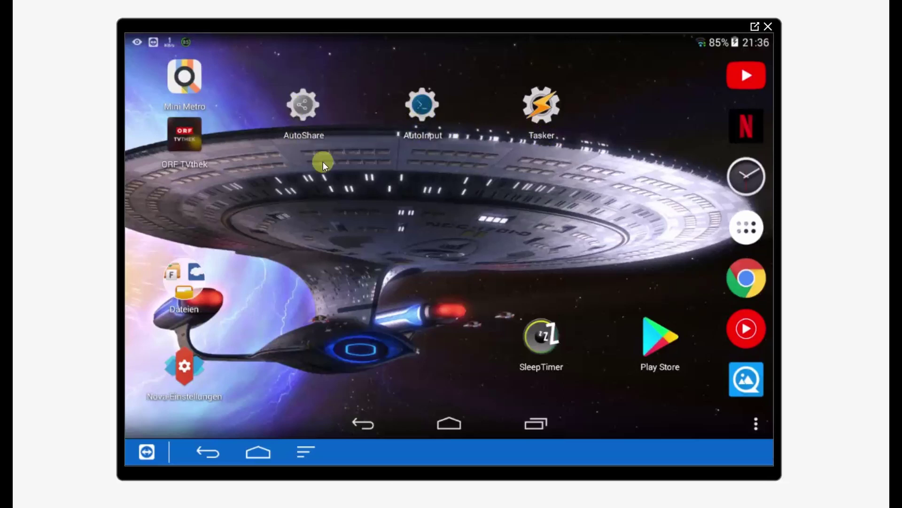
Start AutoShare's free 7-day trial, accept its privacy policy, and return to the home screen.
{"action": "left_click", "coordinate": [312, 111]}
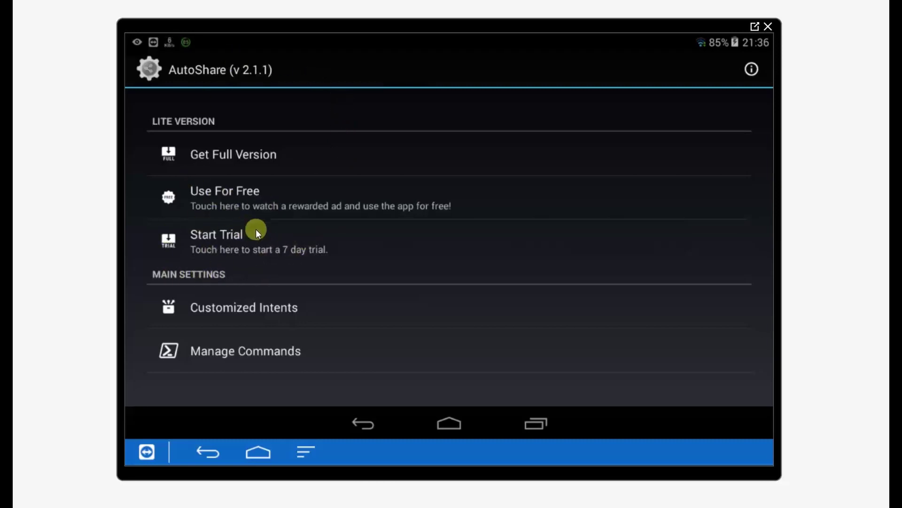
{"action": "left_click", "coordinate": [295, 241]}
{"action": "left_click", "coordinate": [397, 295]}
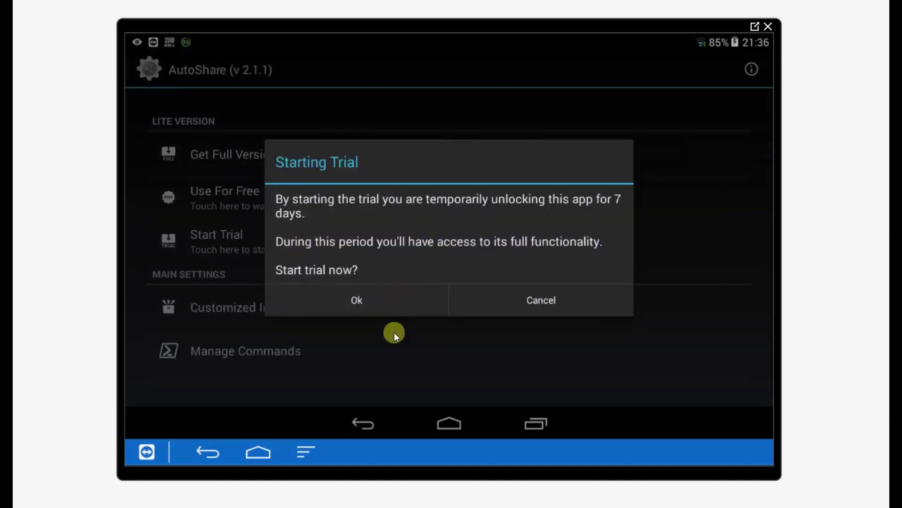
{"action": "left_click", "coordinate": [359, 292]}
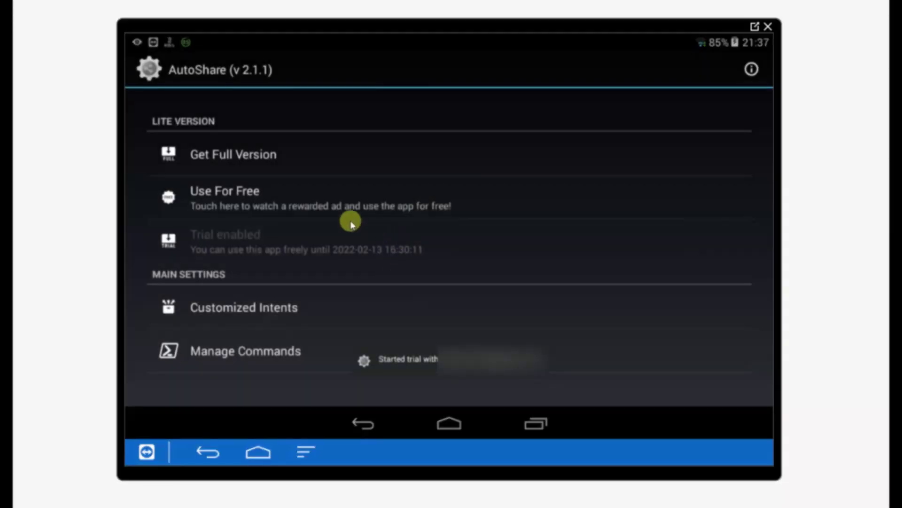
{"action": "left_click", "coordinate": [429, 423]}
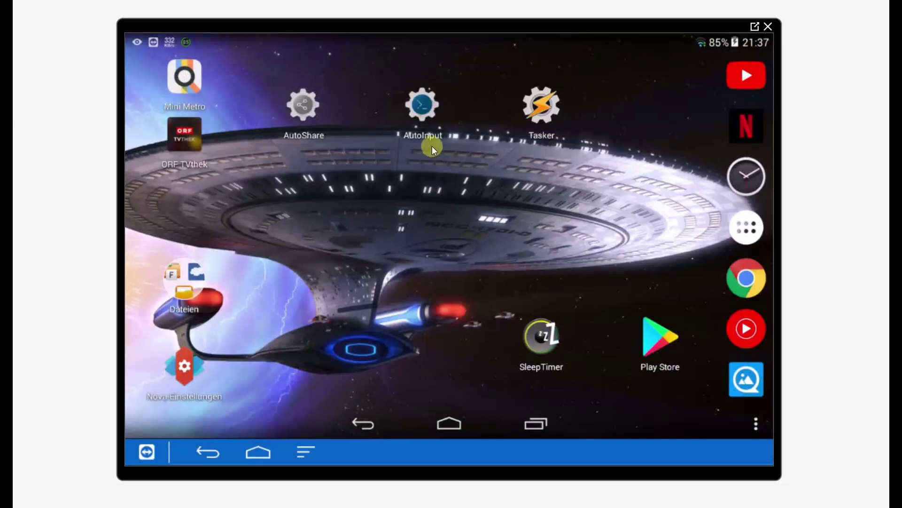
Start AutoInput's 7-day trial, valid until 2022-02-13, and go to its Accessibility setting.
{"action": "left_click", "coordinate": [425, 137]}
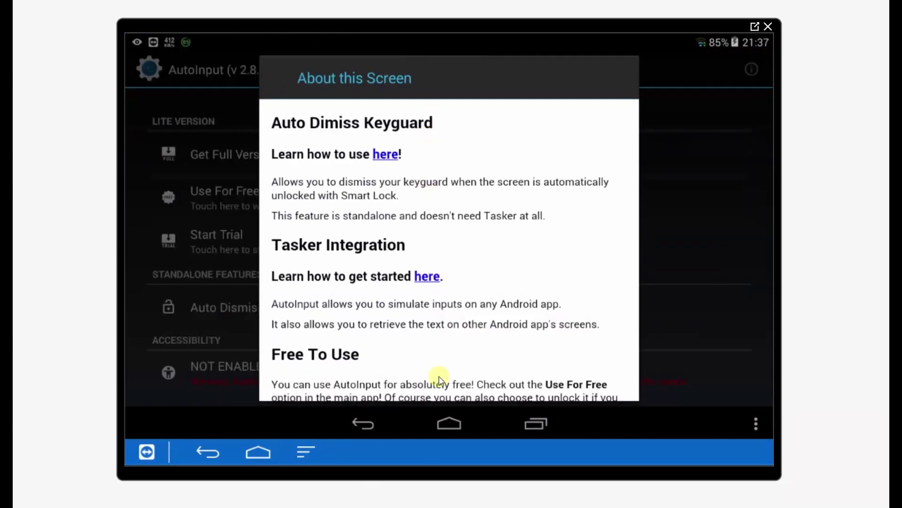
{"action": "scroll", "coordinate": [449, 340], "scroll_direction": "down", "scroll_amount": 1}
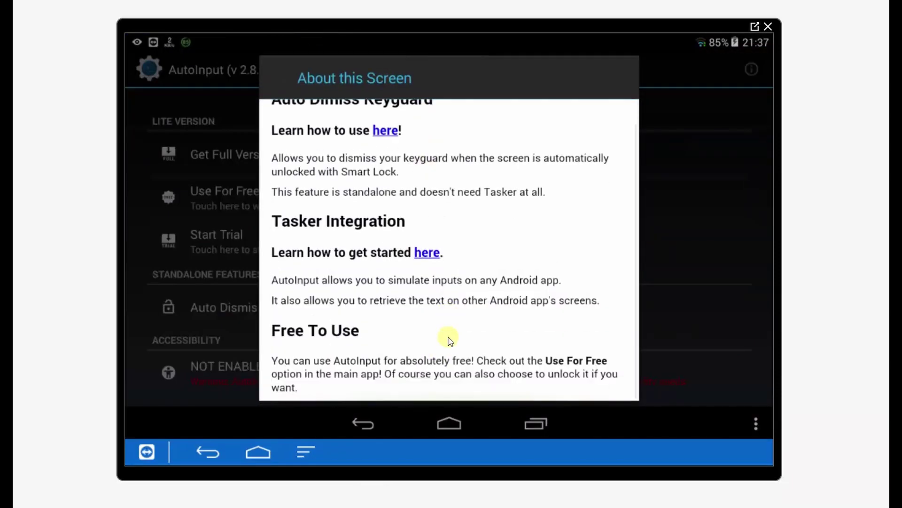
{"action": "left_click", "coordinate": [258, 239]}
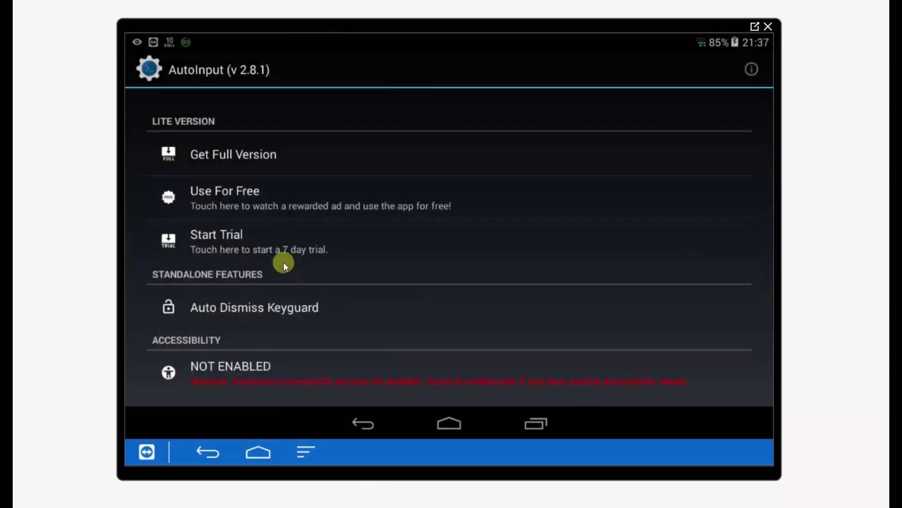
{"action": "left_click", "coordinate": [234, 234]}
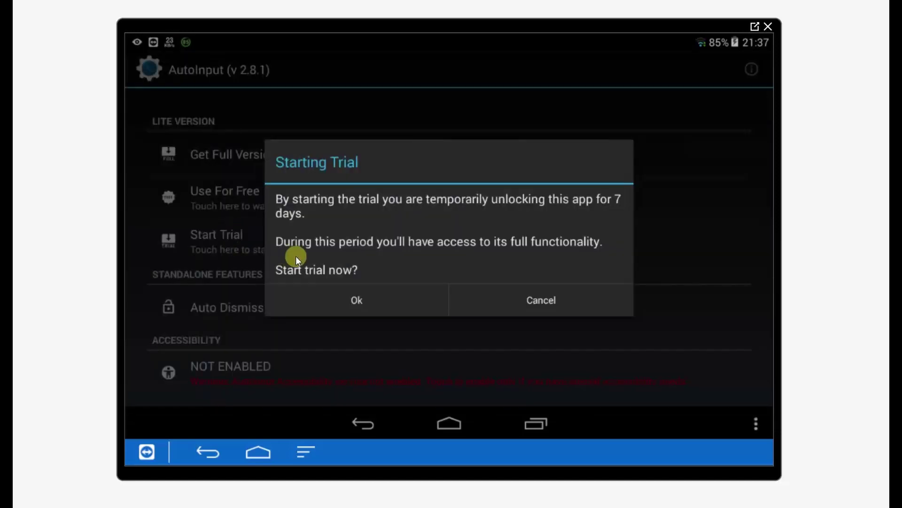
{"action": "left_click", "coordinate": [402, 301]}
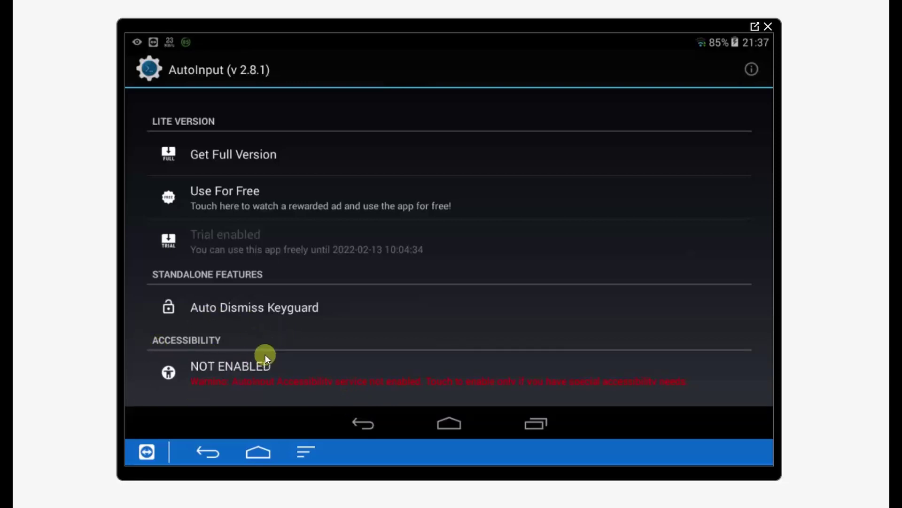
{"action": "left_click", "coordinate": [280, 377]}
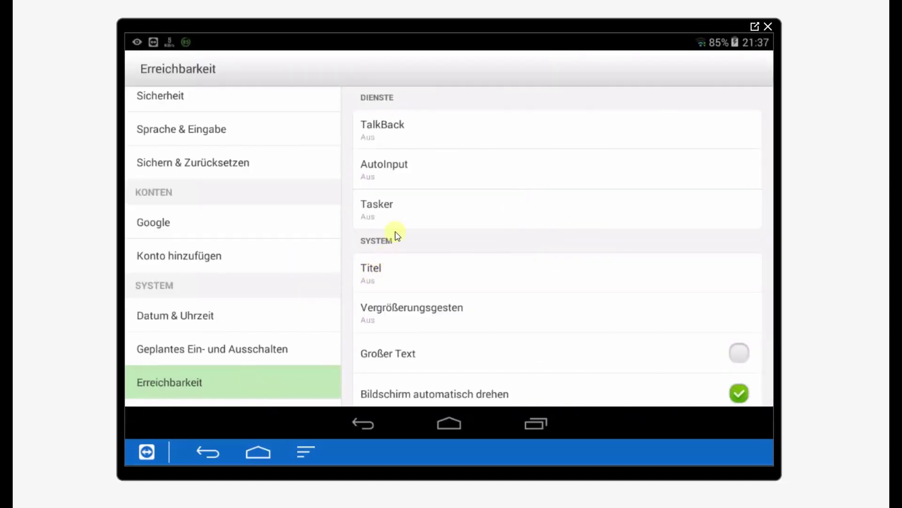
Enable the AutoInput accessibility service in Erreichbarkeit, grant its permissions, and return home.
{"action": "left_click", "coordinate": [399, 168]}
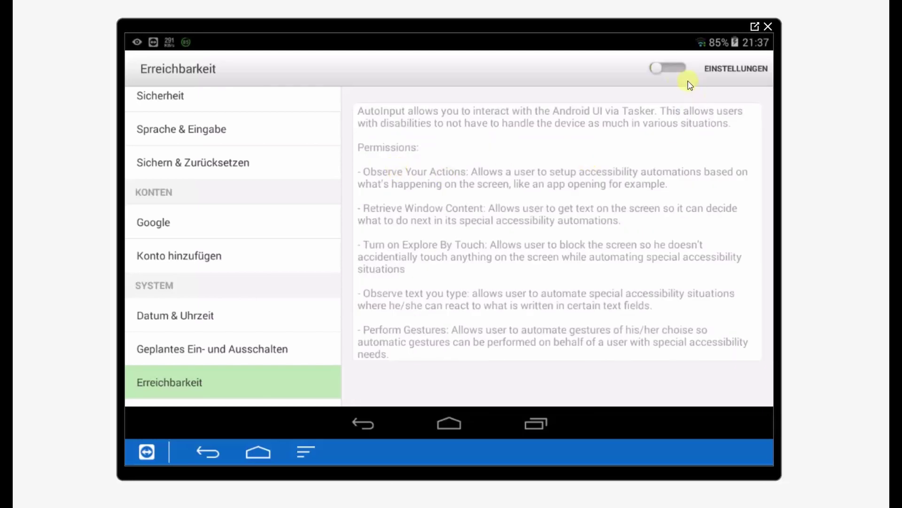
{"action": "left_click", "coordinate": [668, 66]}
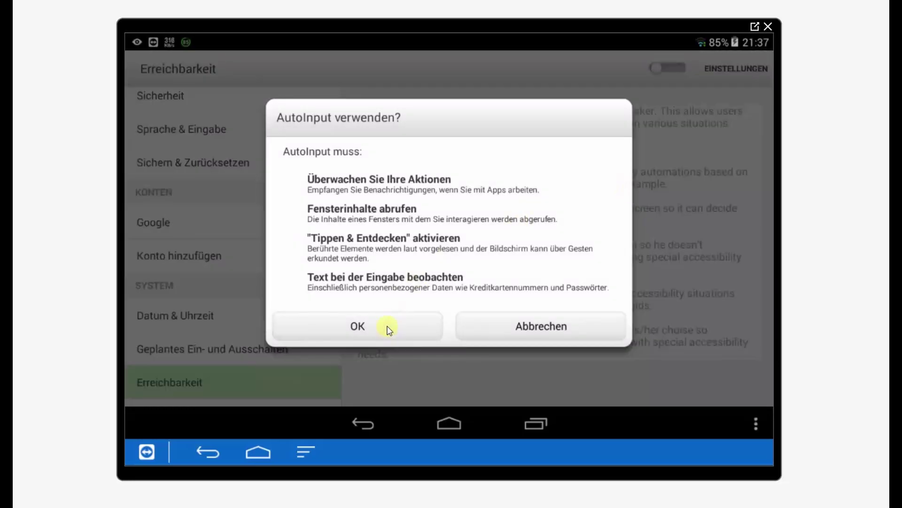
{"action": "left_click", "coordinate": [387, 326]}
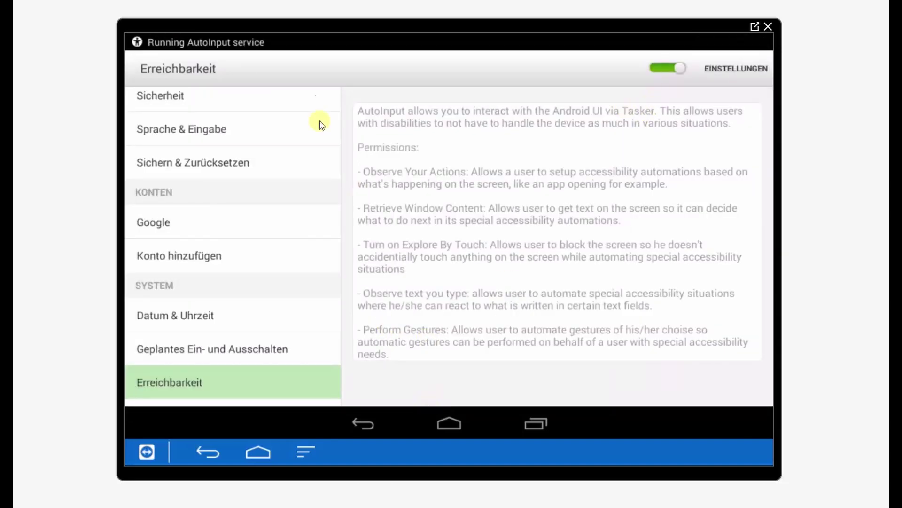
{"action": "left_click", "coordinate": [459, 428]}
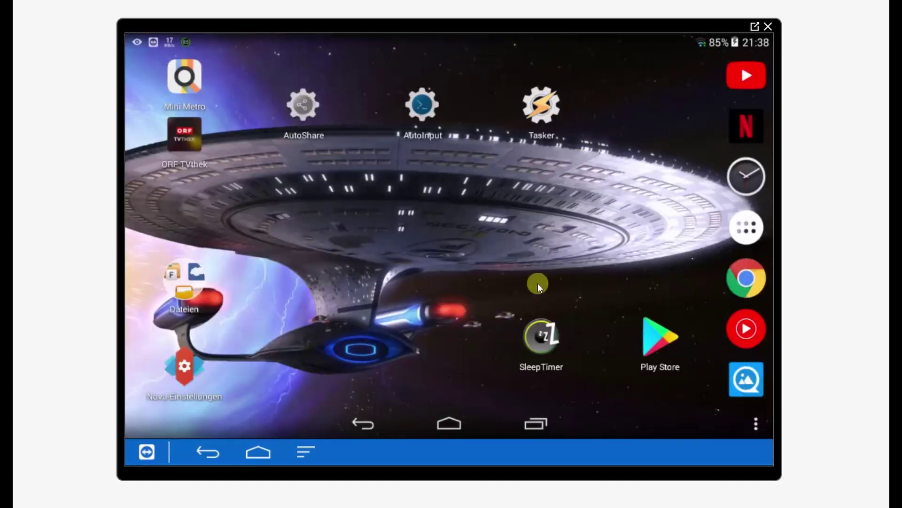
Open Tasker and dismiss the disclaimer and the Schneller Überblick page.
{"action": "left_click", "coordinate": [542, 136]}
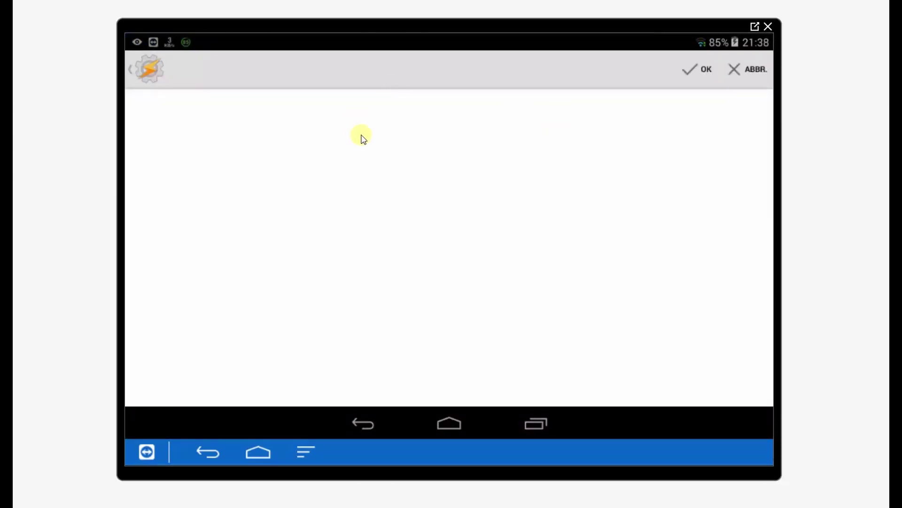
{"action": "left_click", "coordinate": [695, 69]}
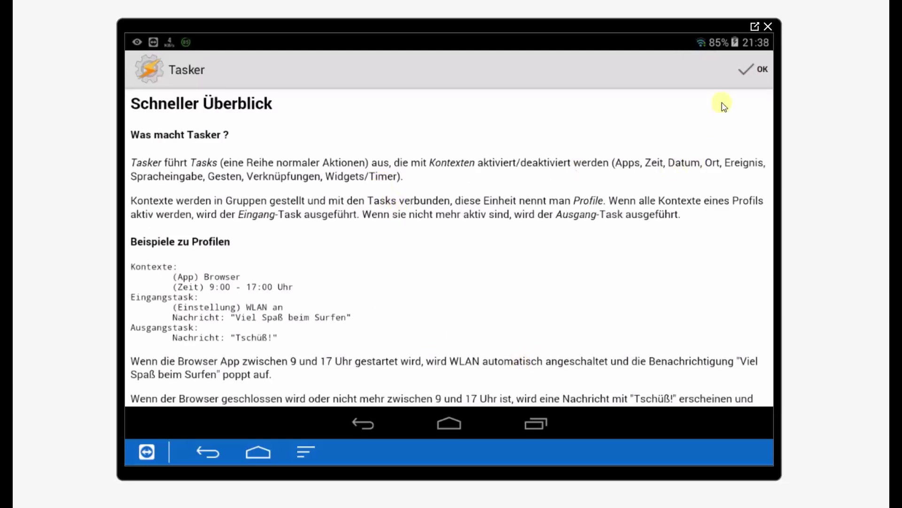
{"action": "left_click", "coordinate": [754, 69]}
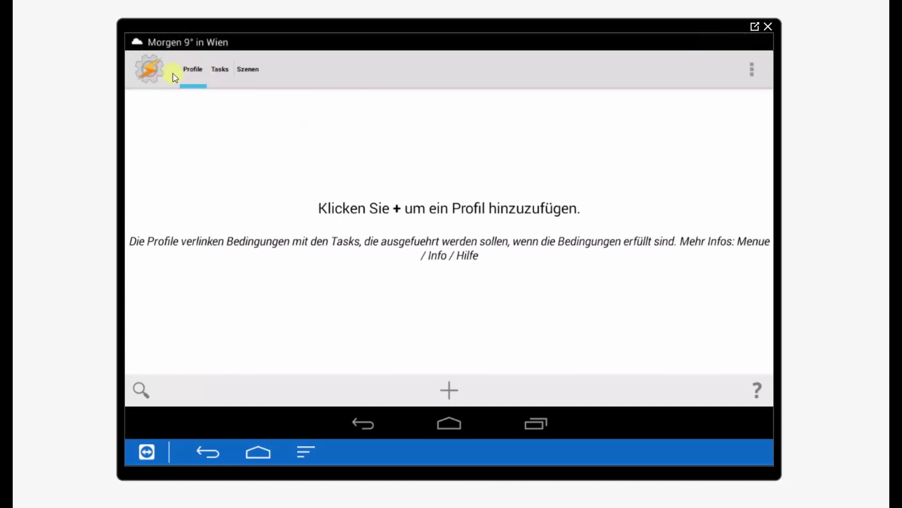
Give task Fix_YT an Alarm > Popup-Benachrichtigung action reading 'You are so awesome'.
{"action": "left_click", "coordinate": [222, 75]}
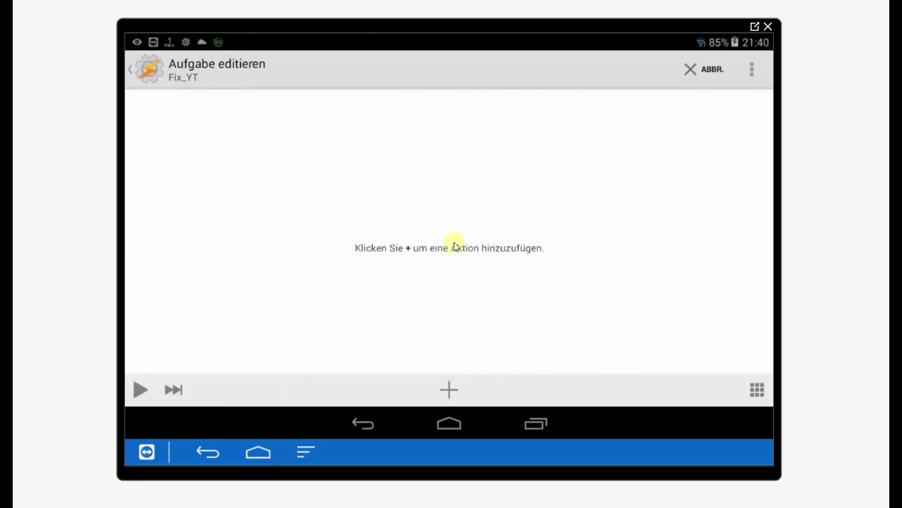
{"action": "left_click", "coordinate": [450, 390]}
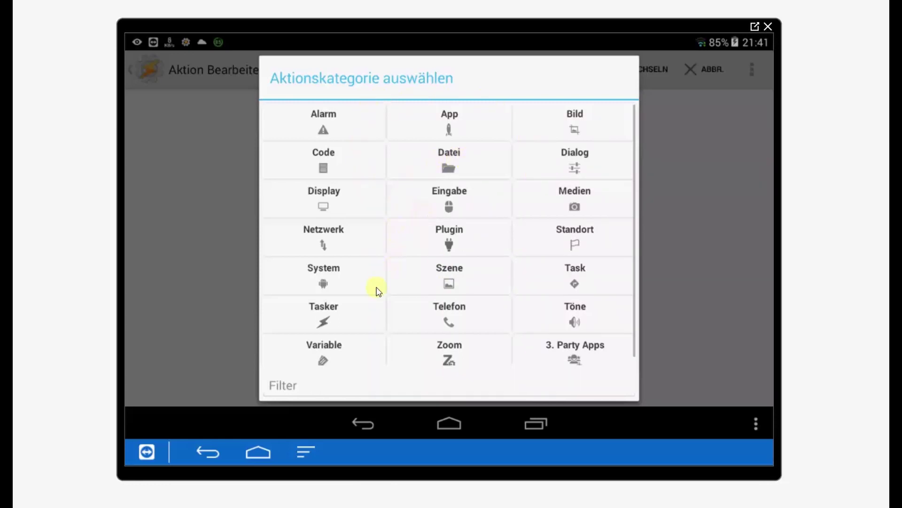
{"action": "left_click", "coordinate": [323, 118]}
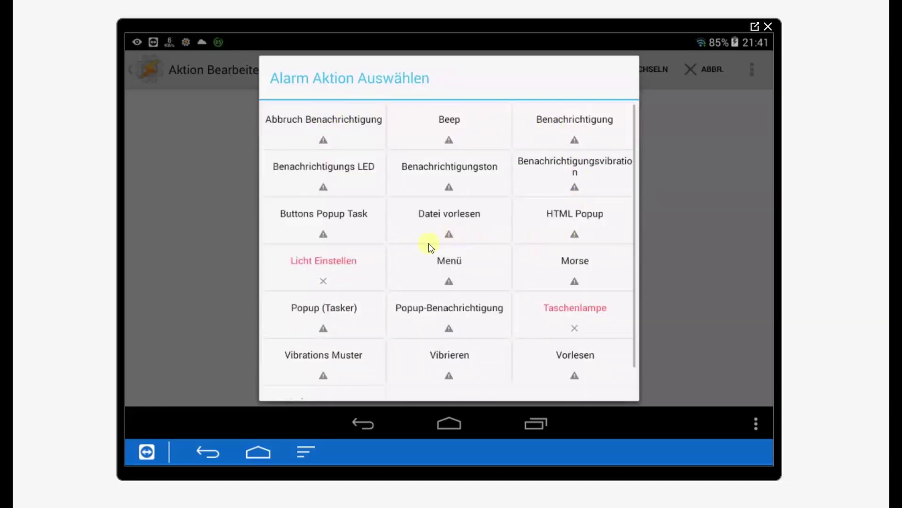
{"action": "left_click", "coordinate": [469, 313]}
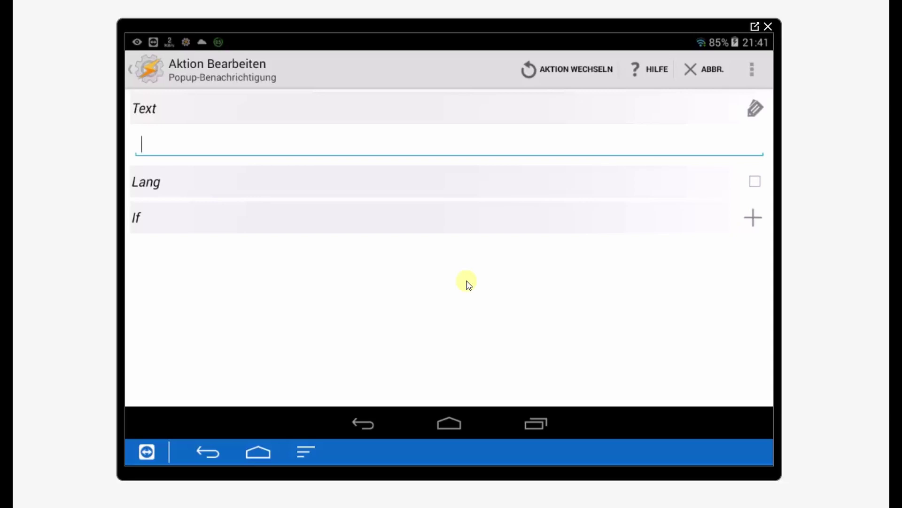
{"action": "type", "text": "You are"}
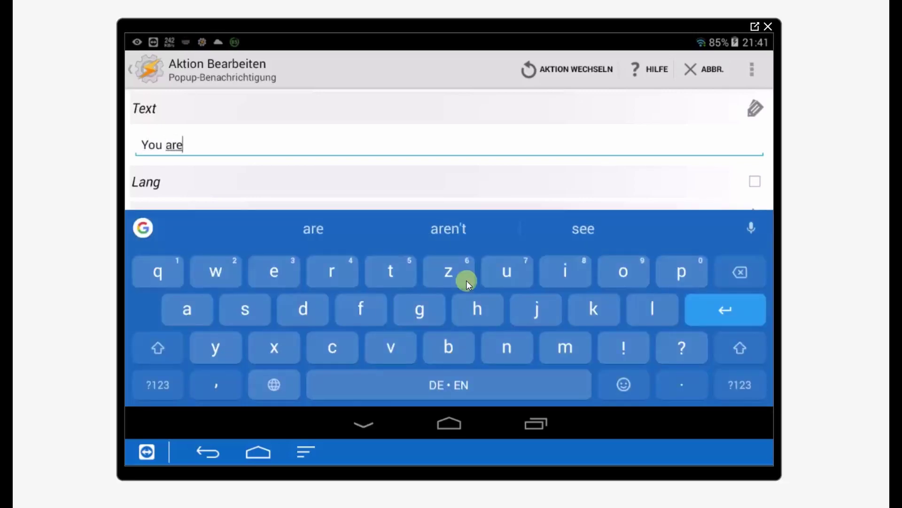
{"action": "type", "text": " so awe"}
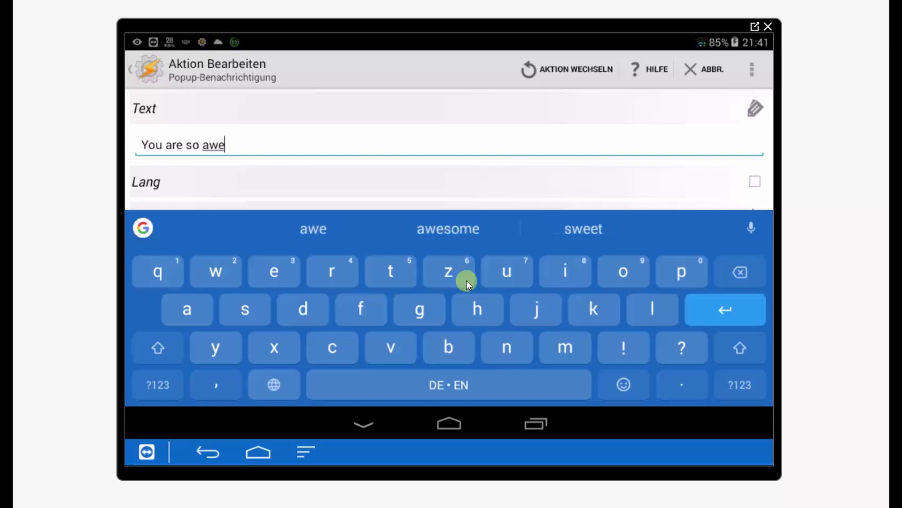
{"action": "type", "text": "some"}
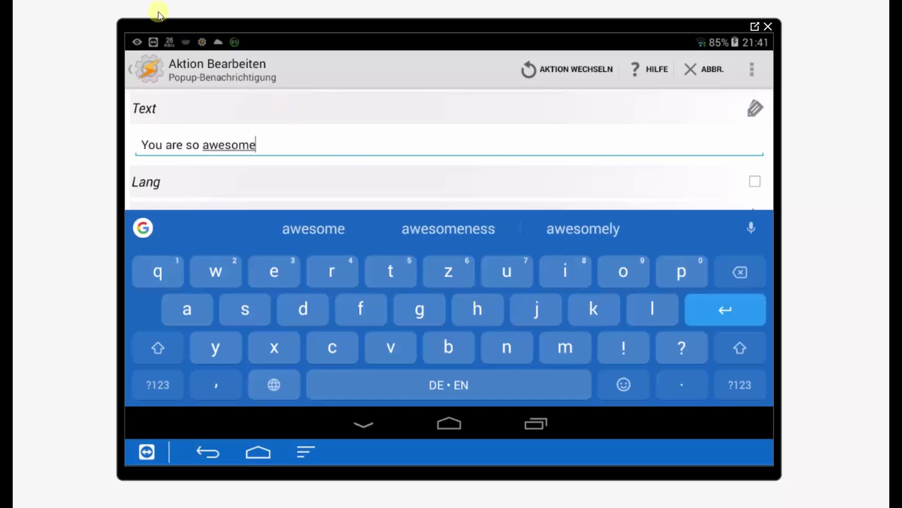
{"action": "left_click", "coordinate": [132, 73]}
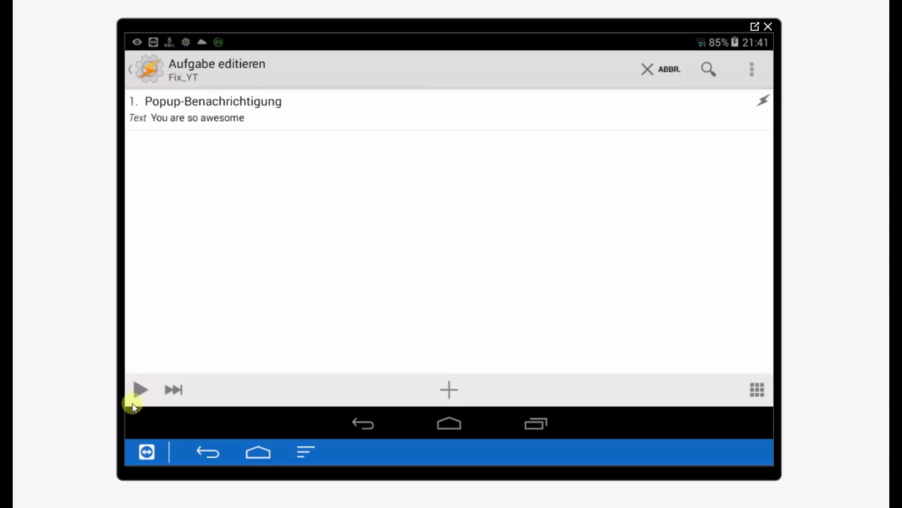
Test-run Fix_YT to see its popup, then start adding a second action.
{"action": "left_click", "coordinate": [141, 389]}
{"action": "left_click", "coordinate": [456, 391]}
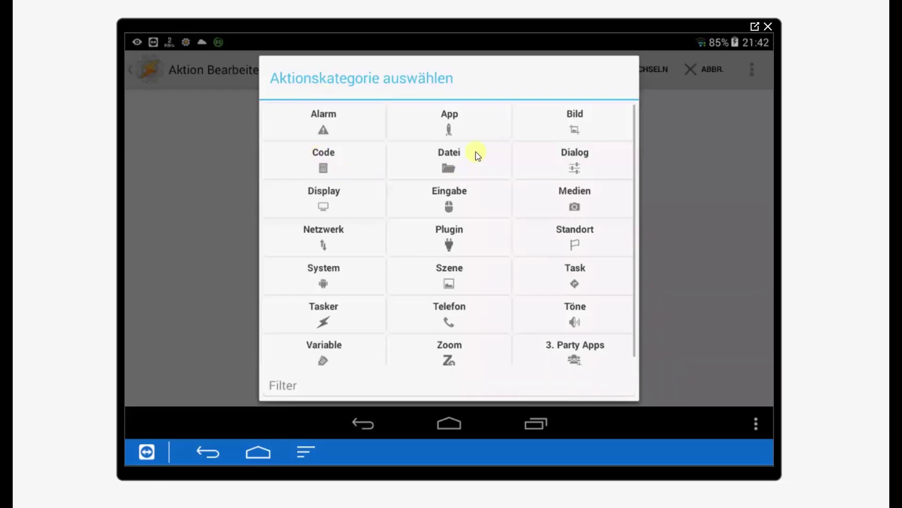
Add a Variable Setzen action setting %package to com.google.android.youtube, accepting the lower-case warning.
{"action": "left_click", "coordinate": [324, 352]}
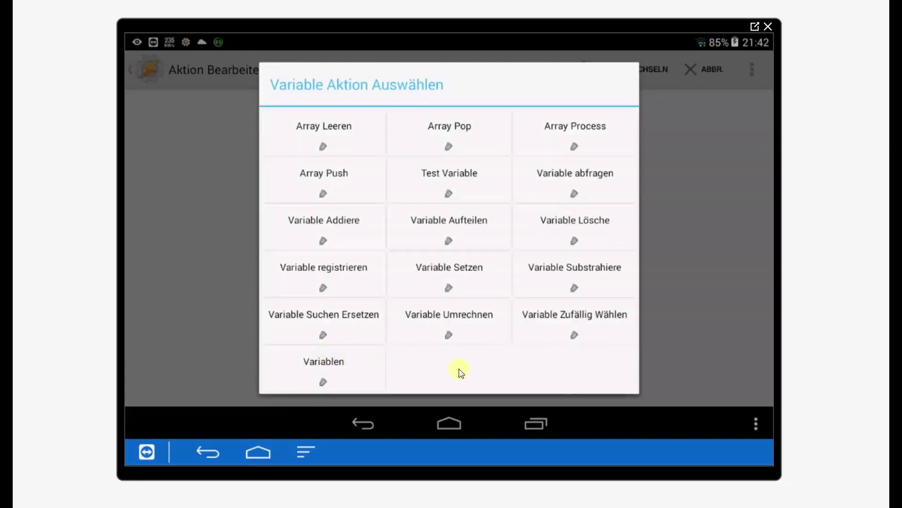
{"action": "left_click", "coordinate": [443, 272]}
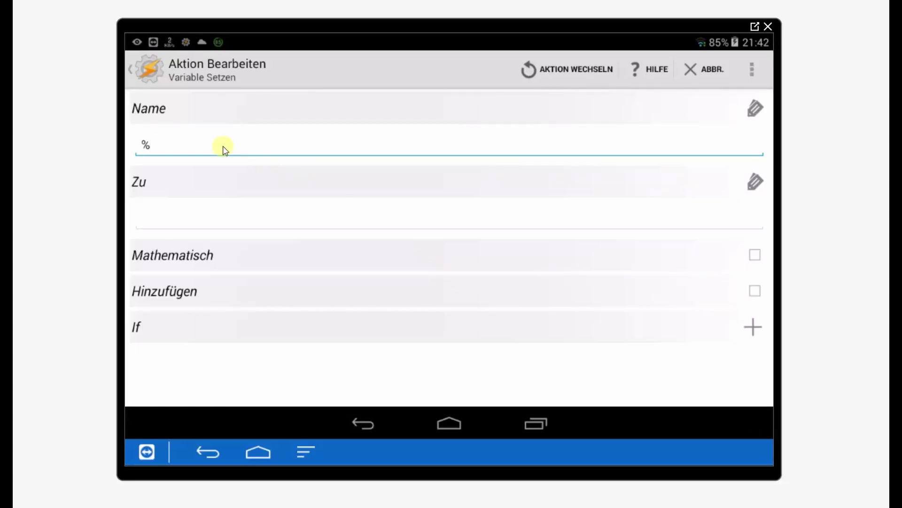
{"action": "type", "text": "package"}
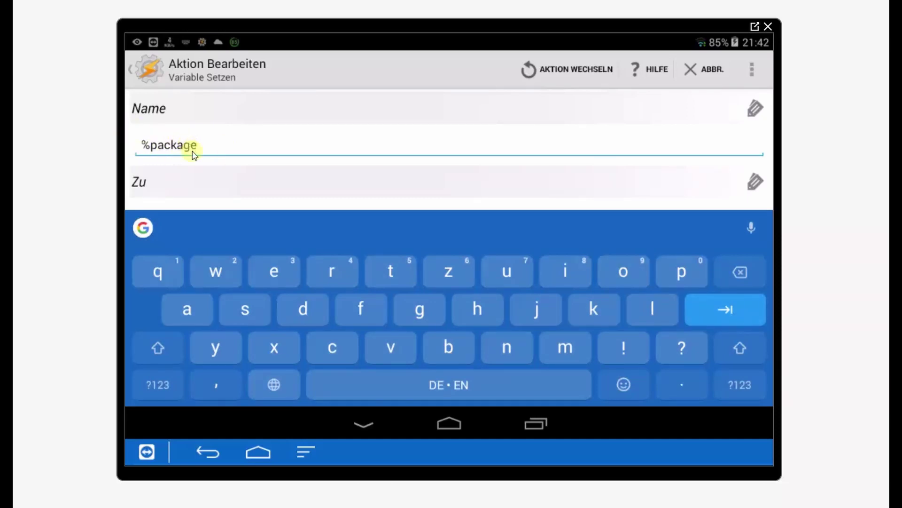
{"action": "key", "text": "Escape"}
{"action": "left_click", "coordinate": [173, 224]}
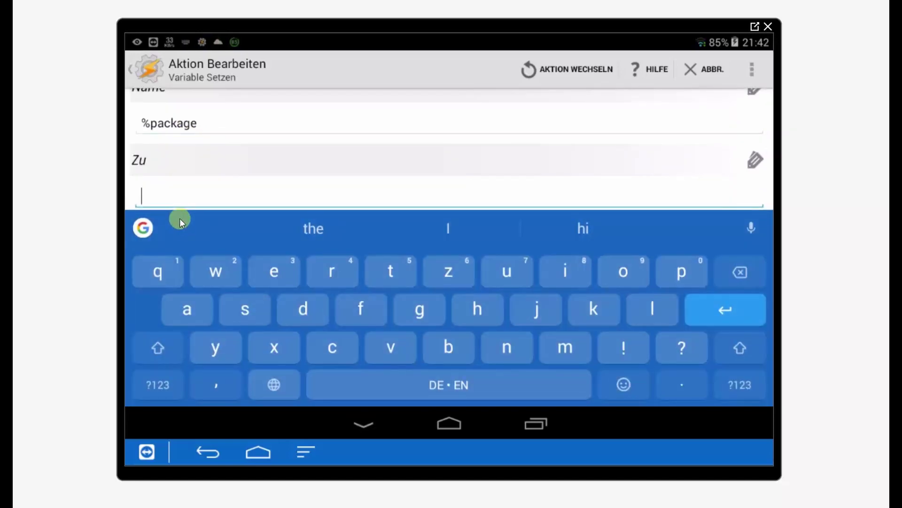
{"action": "type", "text": "com."}
{"action": "type", "text": "google"}
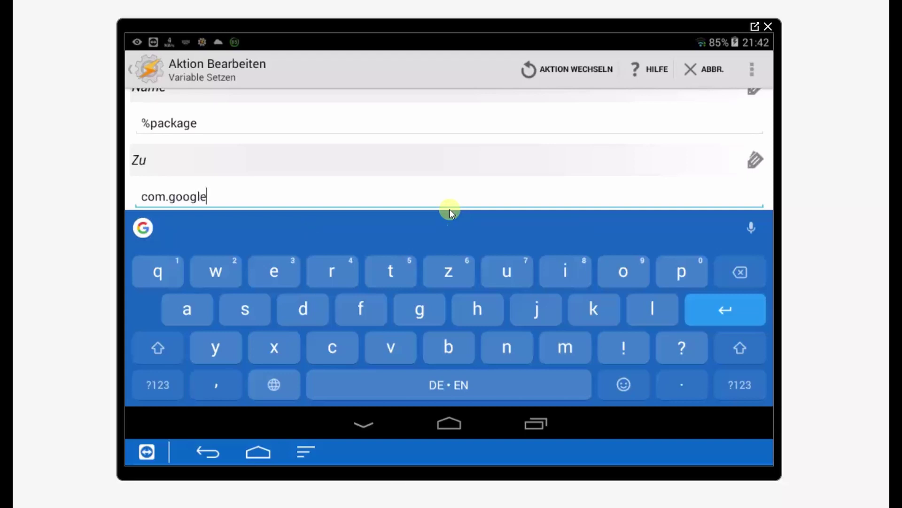
{"action": "type", "text": ".android.yout"}
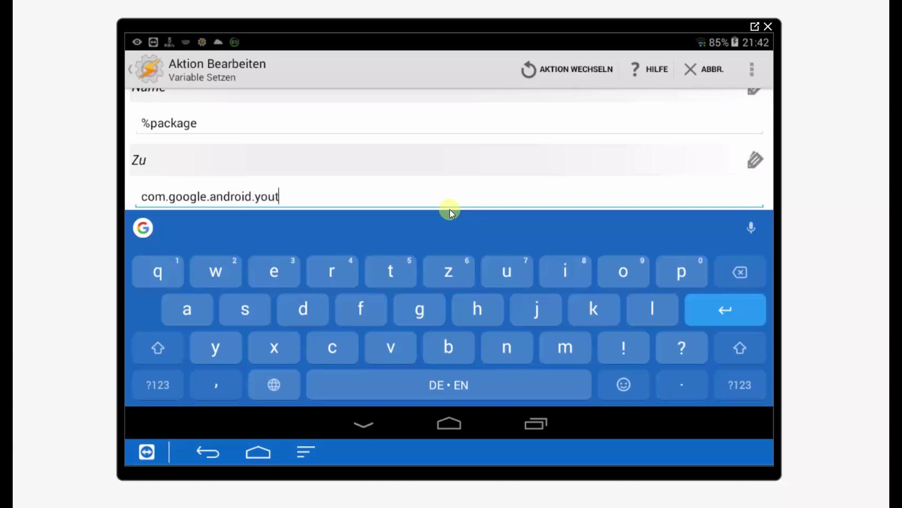
{"action": "type", "text": "ube"}
{"action": "left_click", "coordinate": [134, 69]}
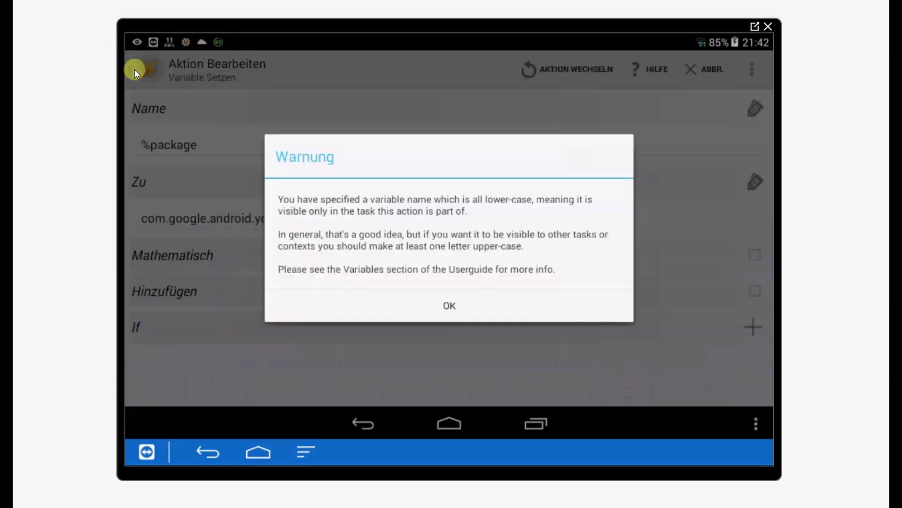
{"action": "left_click", "coordinate": [449, 307]}
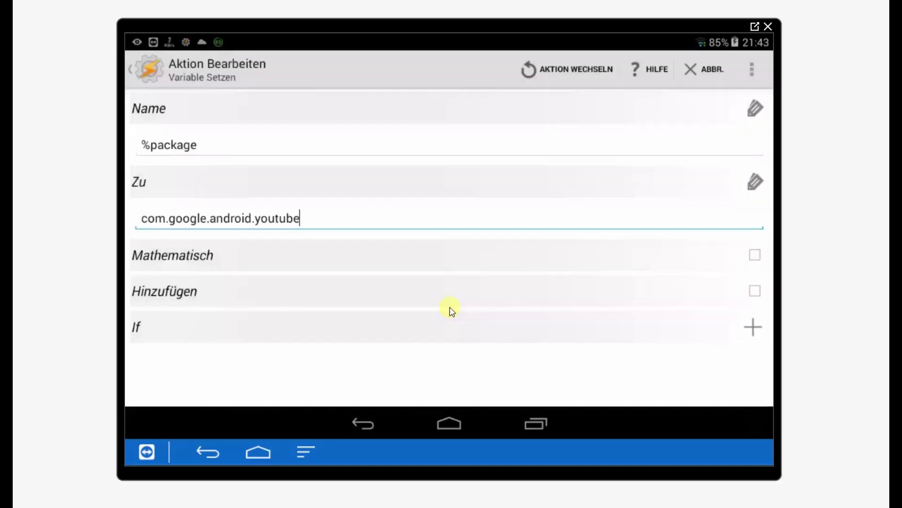
{"action": "left_click", "coordinate": [141, 70]}
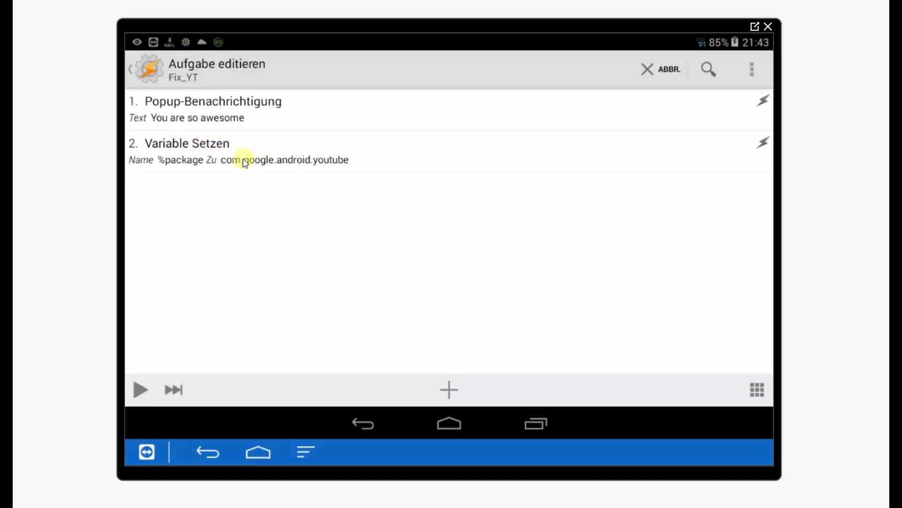
Add the Plugin > AutoShare action as Fix_YT's third action.
{"action": "left_click", "coordinate": [449, 392]}
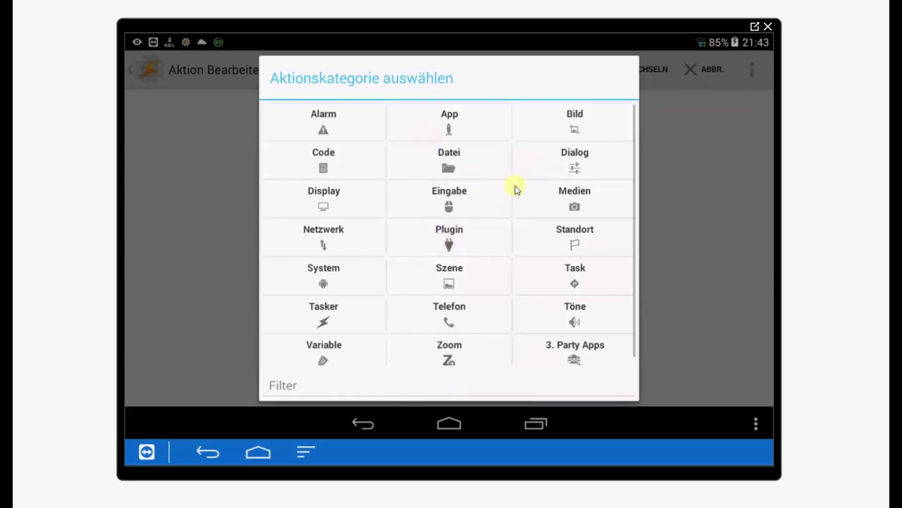
{"action": "left_click", "coordinate": [447, 231]}
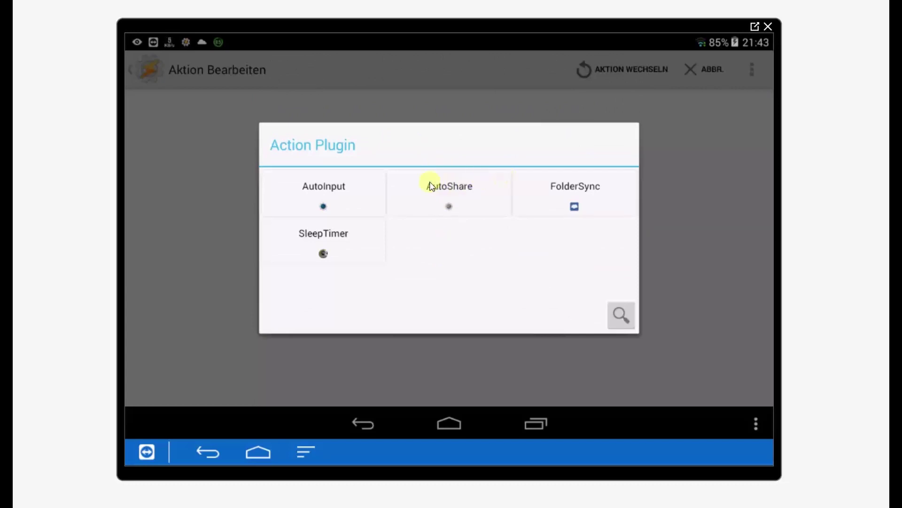
{"action": "left_click", "coordinate": [458, 197]}
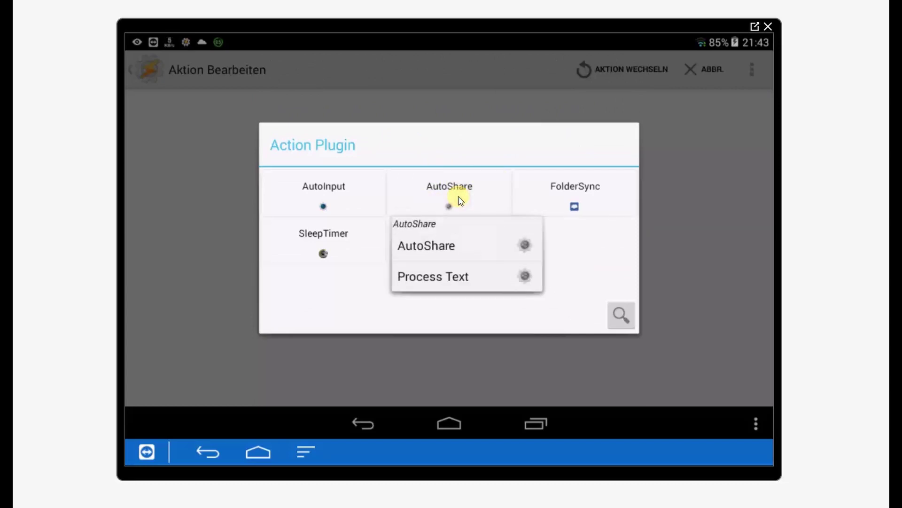
{"action": "left_click", "coordinate": [433, 245]}
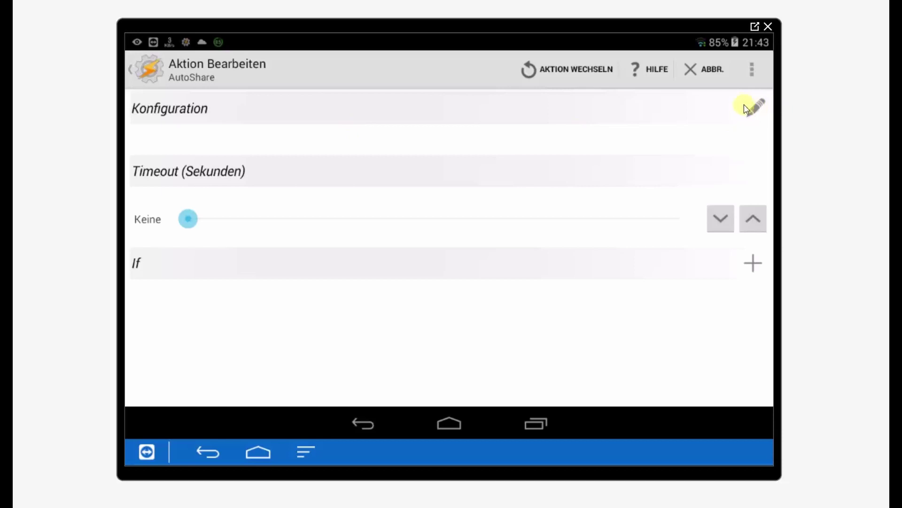
Open the AutoShare Konfiguration screen and look over its App, Action and share-extra options.
{"action": "left_click", "coordinate": [756, 111]}
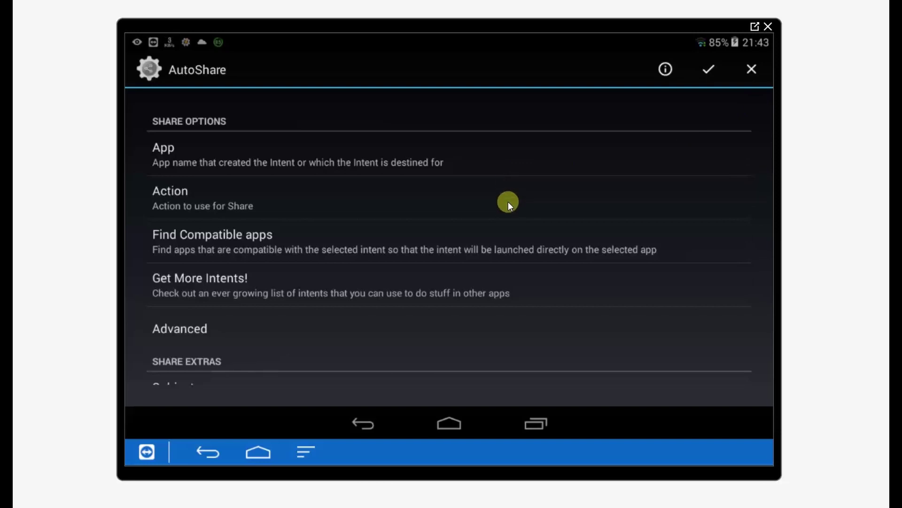
{"action": "scroll", "coordinate": [509, 202], "scroll_direction": "down", "scroll_amount": 3}
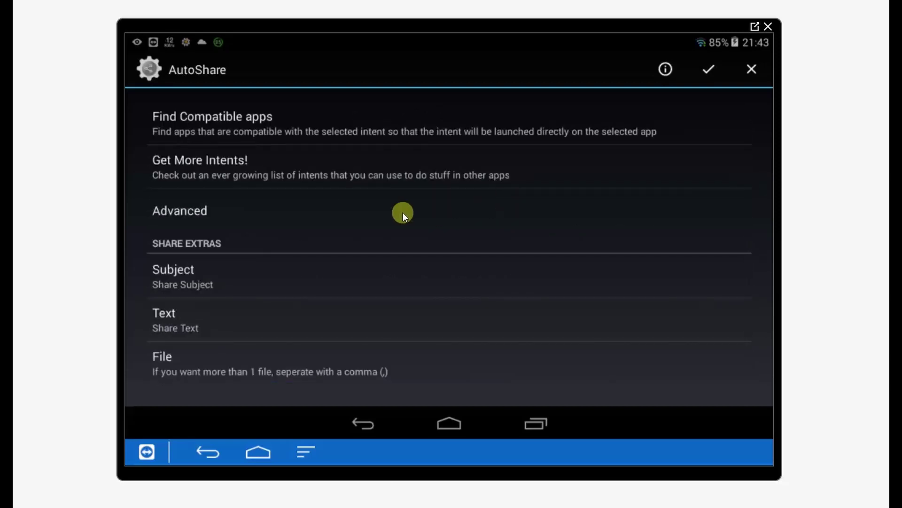
{"action": "scroll", "coordinate": [402, 212], "scroll_direction": "up", "scroll_amount": 3}
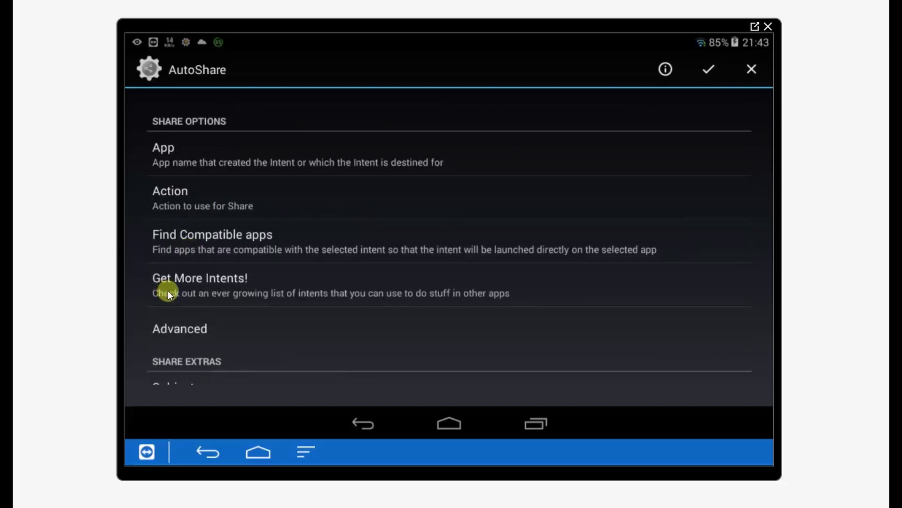
Open AutoShare's Get More Intents page in Chrome just once, closing the duplicate tab.
{"action": "left_click", "coordinate": [212, 280]}
{"action": "scroll", "coordinate": [379, 269], "scroll_direction": "down", "scroll_amount": 2}
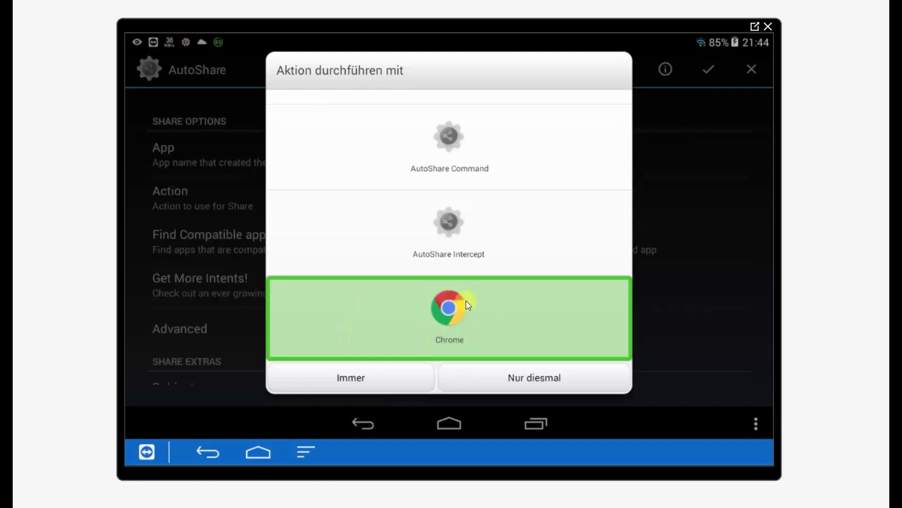
{"action": "left_click", "coordinate": [512, 371]}
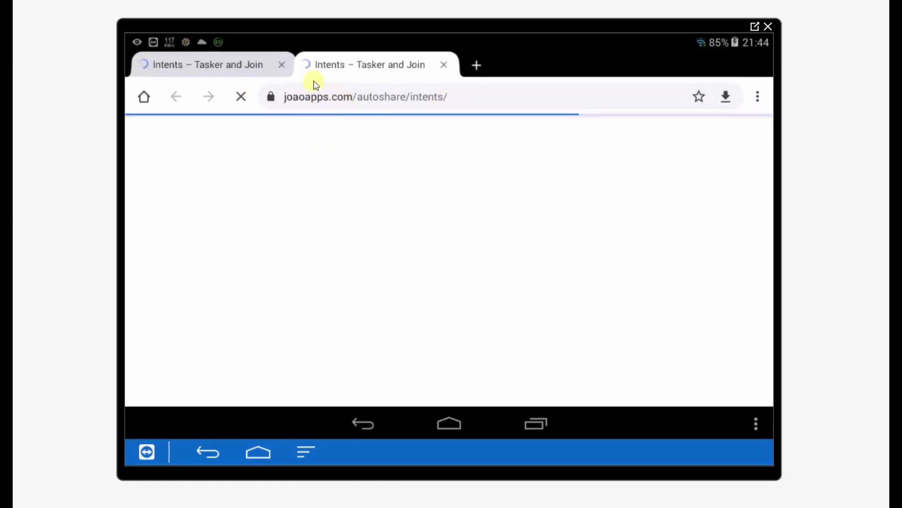
{"action": "left_click", "coordinate": [282, 69]}
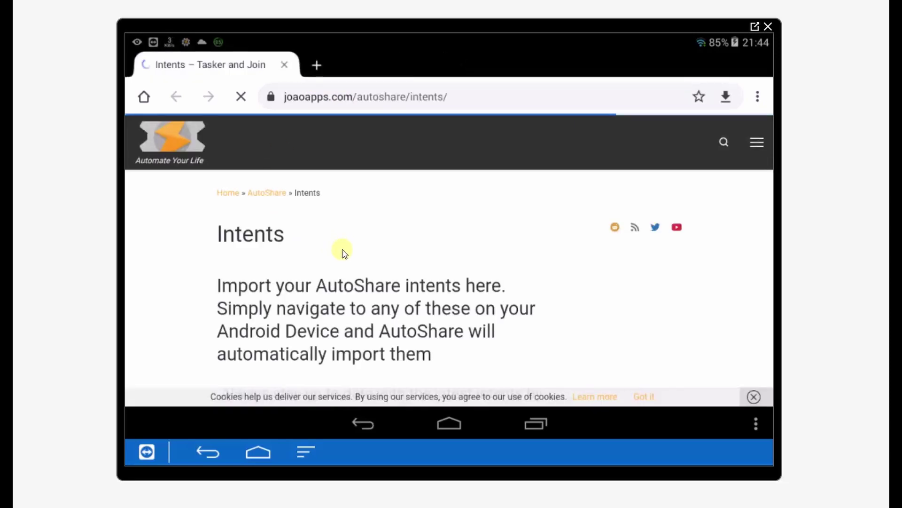
Scroll the intents list to find the Open App Settings intent.
{"action": "scroll", "coordinate": [342, 268], "scroll_direction": "down", "scroll_amount": 3}
{"action": "scroll", "coordinate": [355, 301], "scroll_direction": "down", "scroll_amount": 5}
{"action": "scroll", "coordinate": [370, 259], "scroll_direction": "down", "scroll_amount": 8}
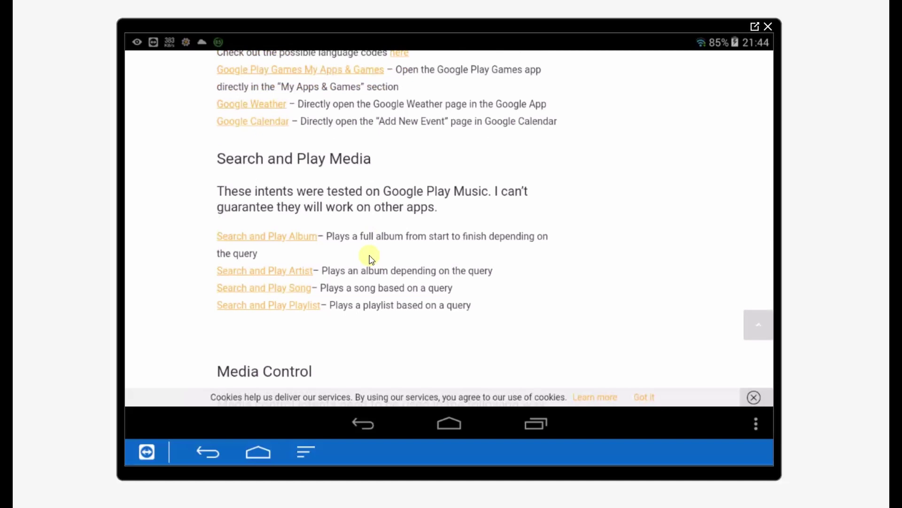
{"action": "scroll", "coordinate": [371, 258], "scroll_direction": "down", "scroll_amount": 15}
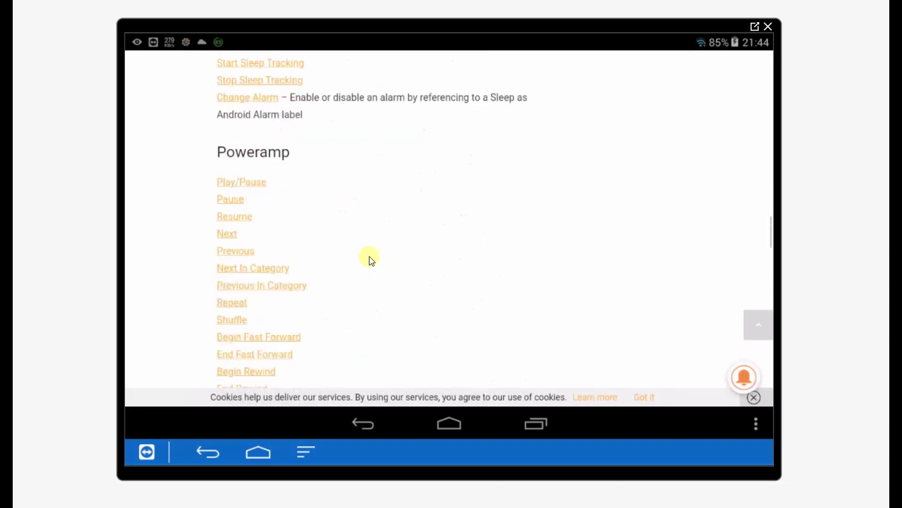
{"action": "scroll", "coordinate": [371, 260], "scroll_direction": "down", "scroll_amount": 10}
{"action": "scroll", "coordinate": [370, 260], "scroll_direction": "up", "scroll_amount": 12}
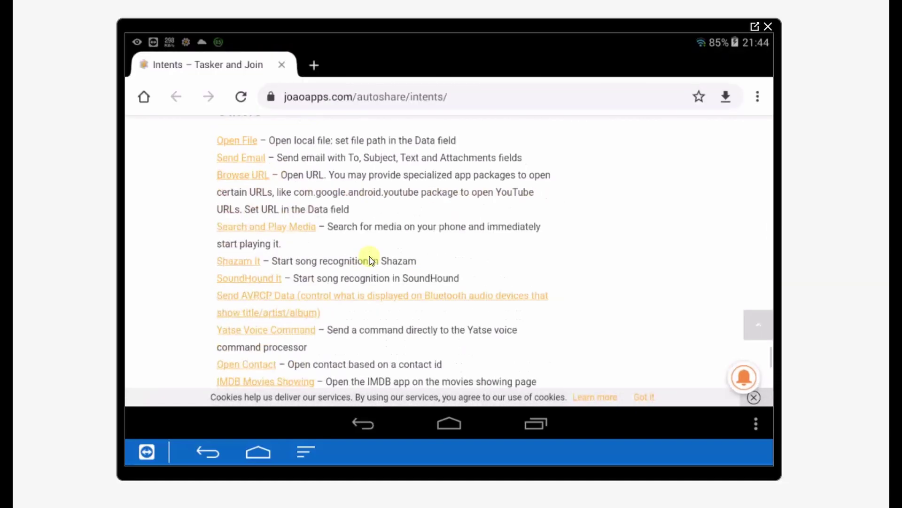
{"action": "scroll", "coordinate": [369, 260], "scroll_direction": "up", "scroll_amount": 1}
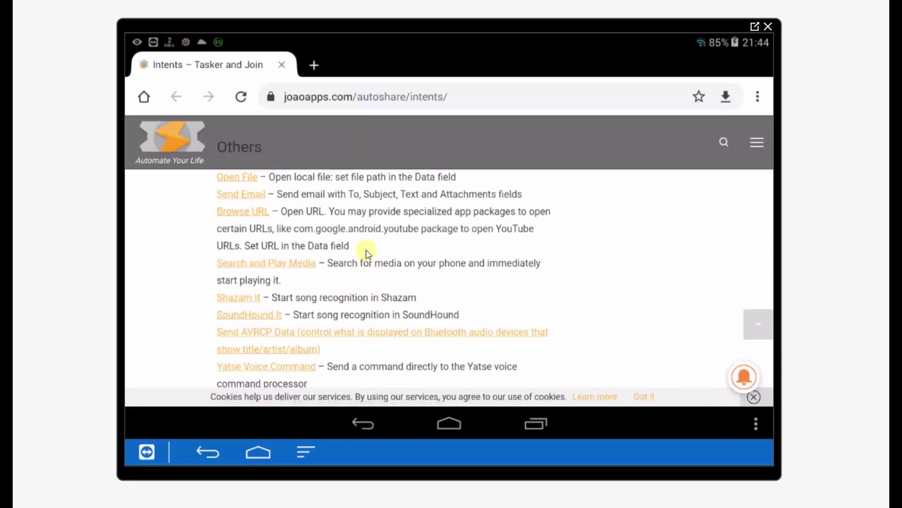
{"action": "scroll", "coordinate": [368, 253], "scroll_direction": "down", "scroll_amount": 5}
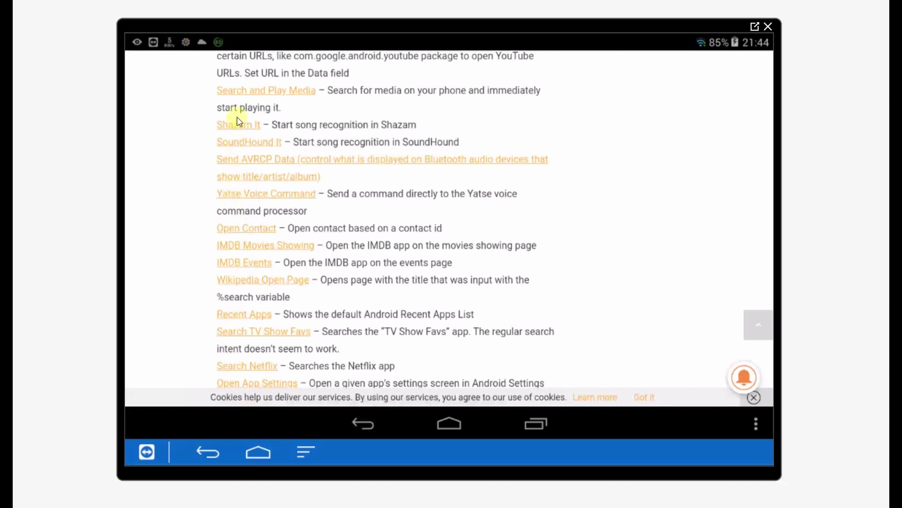
{"action": "scroll", "coordinate": [237, 123], "scroll_direction": "down", "scroll_amount": 4}
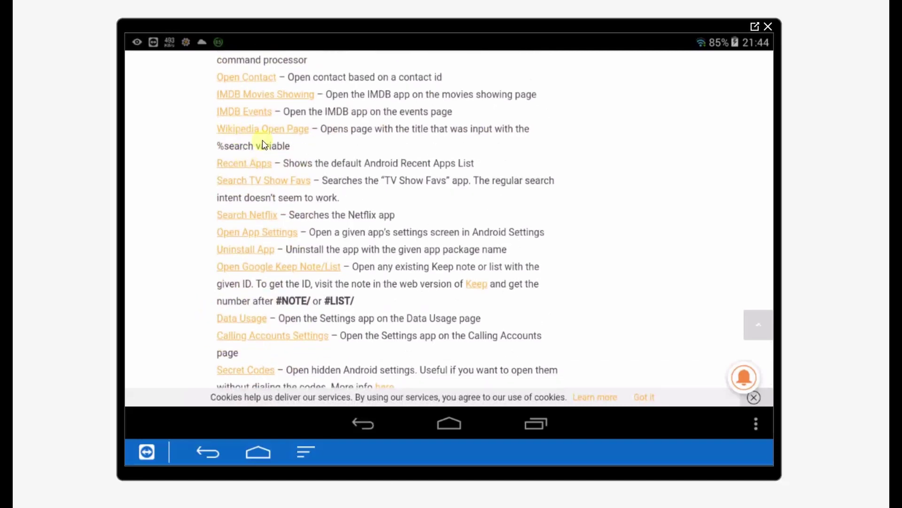
Import the Open App Settings intent via AutoShare Import Intent, then switch back to Tasker's AutoShare setup.
{"action": "left_click", "coordinate": [270, 232]}
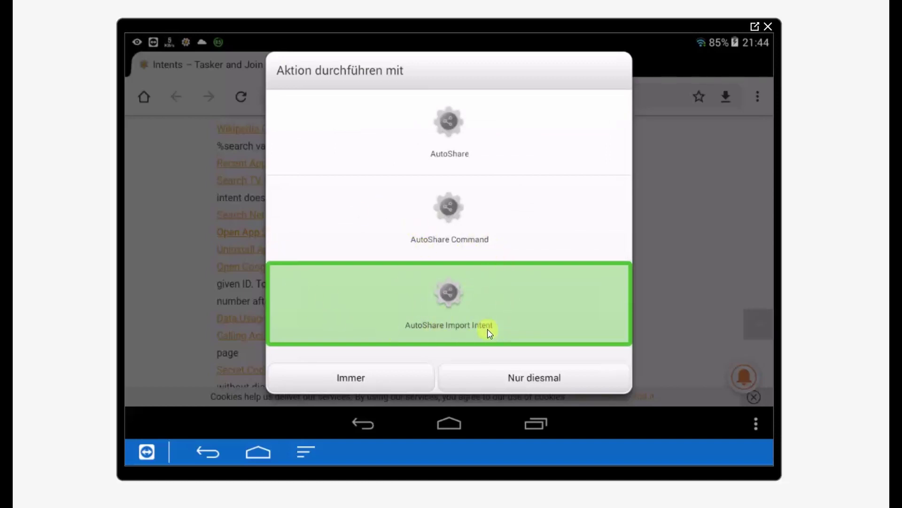
{"action": "left_click", "coordinate": [438, 314]}
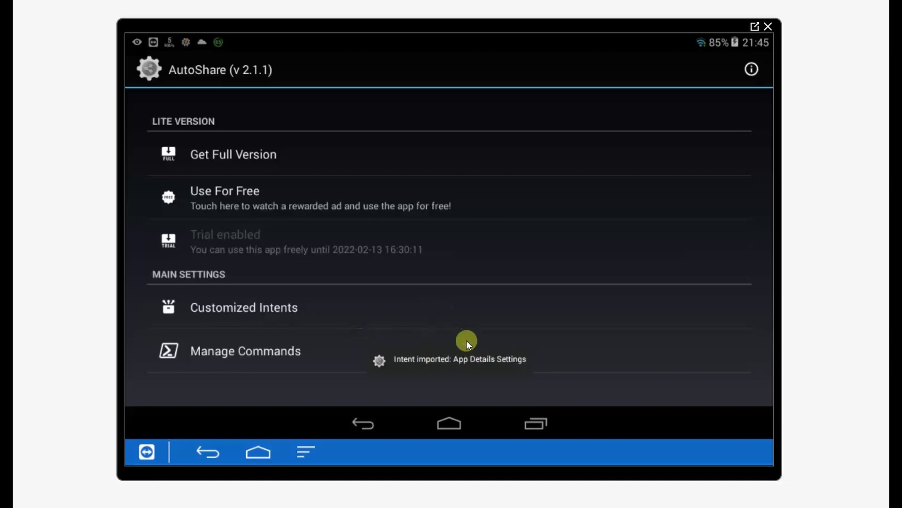
{"action": "left_click", "coordinate": [540, 424]}
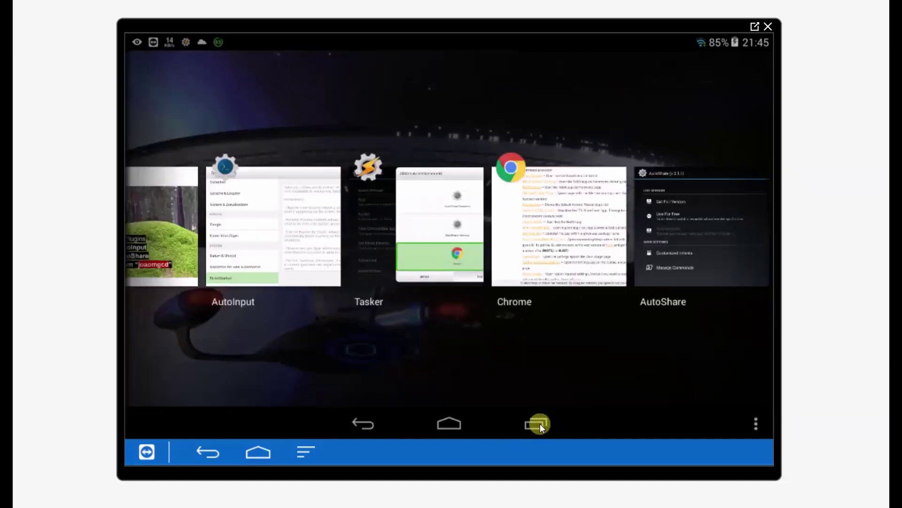
{"action": "left_click", "coordinate": [405, 232]}
Set AutoShare's App to Android for App Details Settings, acknowledging the %package tip.
{"action": "left_click", "coordinate": [428, 371]}
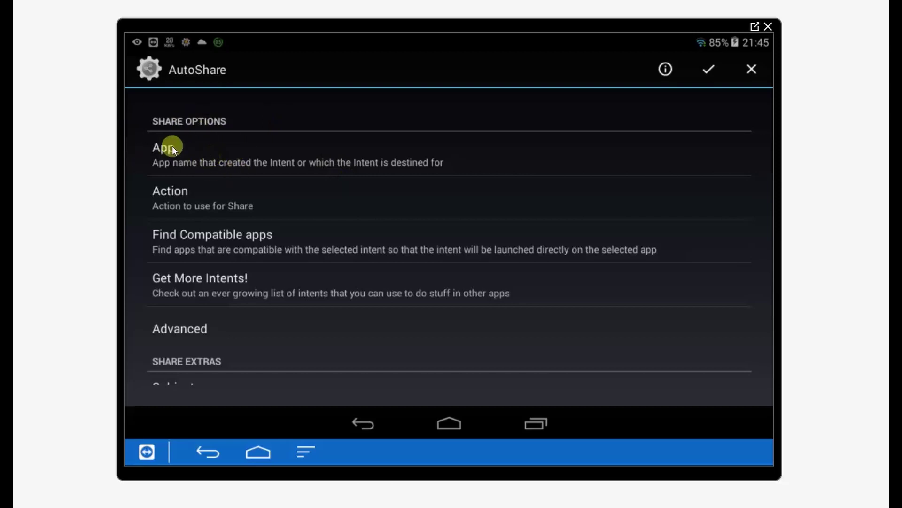
{"action": "left_click", "coordinate": [191, 154]}
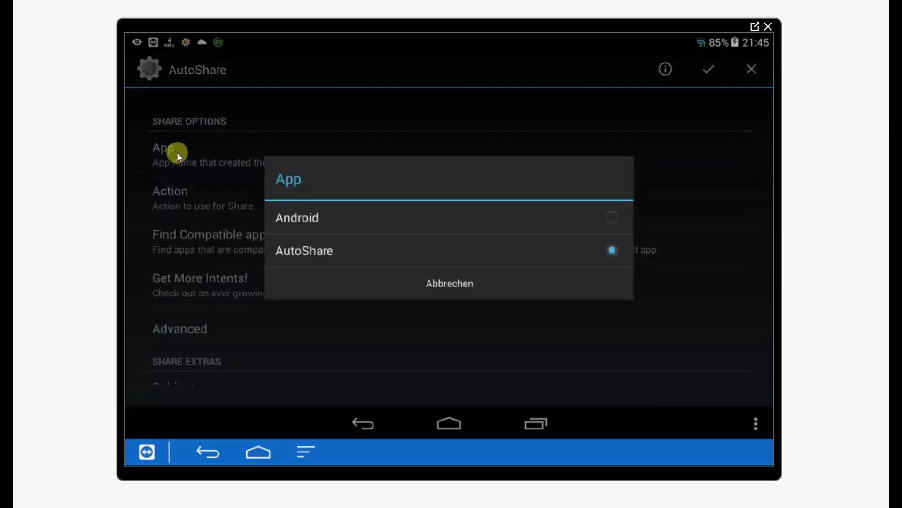
{"action": "left_click", "coordinate": [310, 218]}
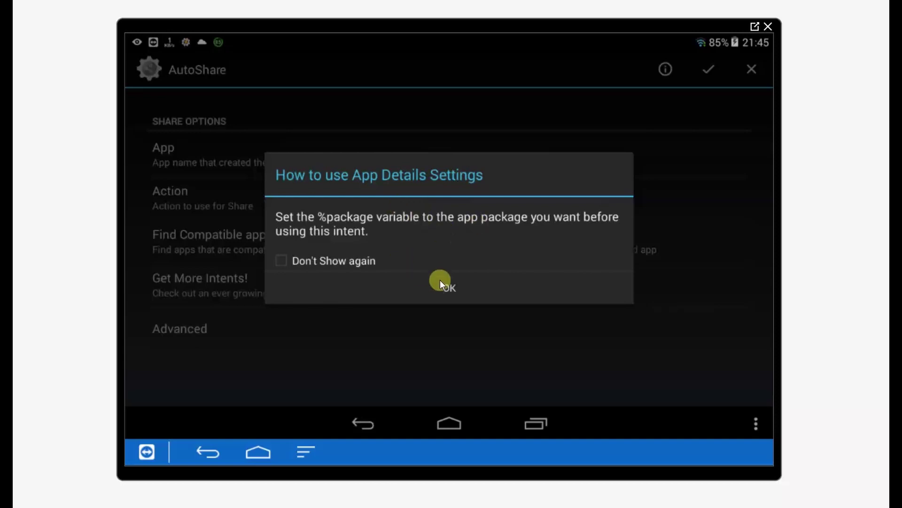
{"action": "left_click", "coordinate": [449, 289]}
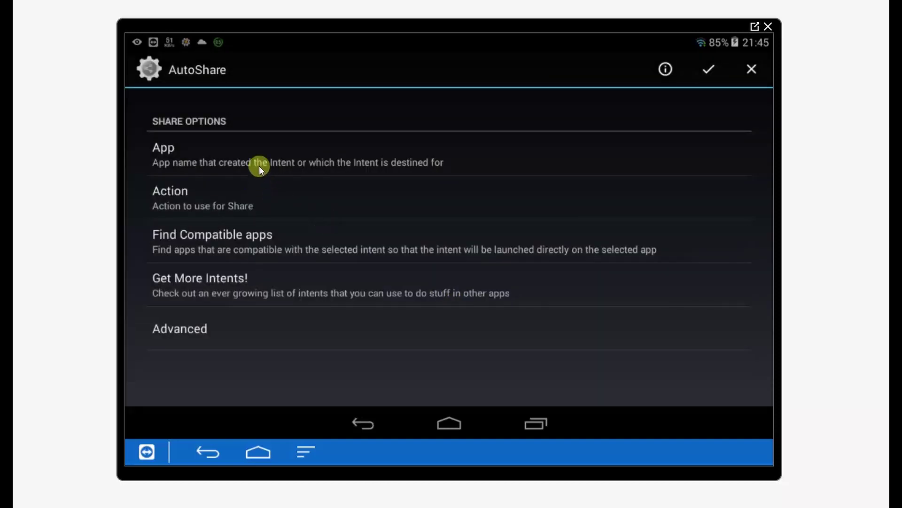
{"action": "left_click", "coordinate": [266, 206]}
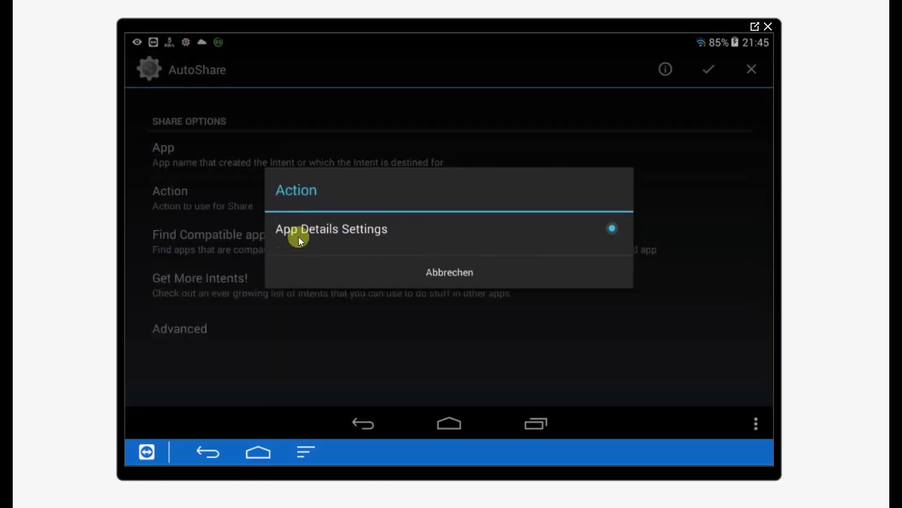
{"action": "left_click", "coordinate": [449, 273]}
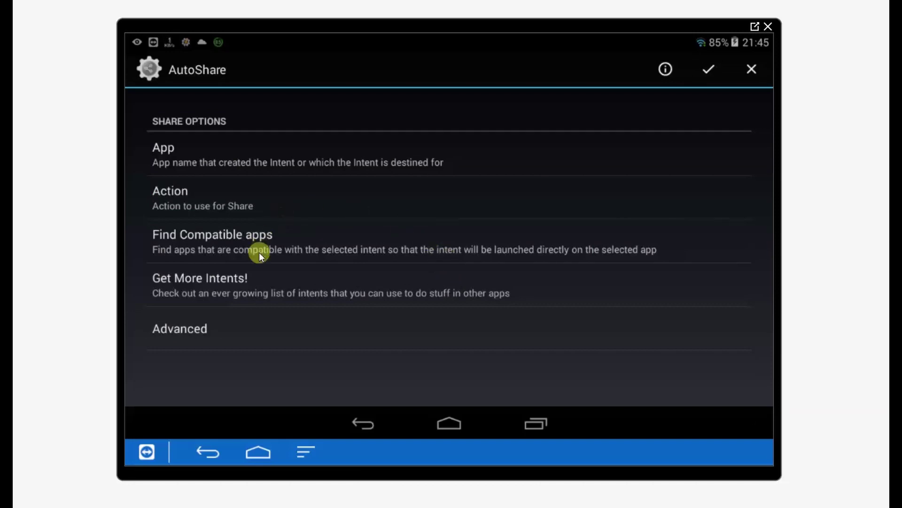
Save the AutoShare action, lower its timeout by two seconds, and return to Fix_YT's action list.
{"action": "left_click", "coordinate": [709, 69]}
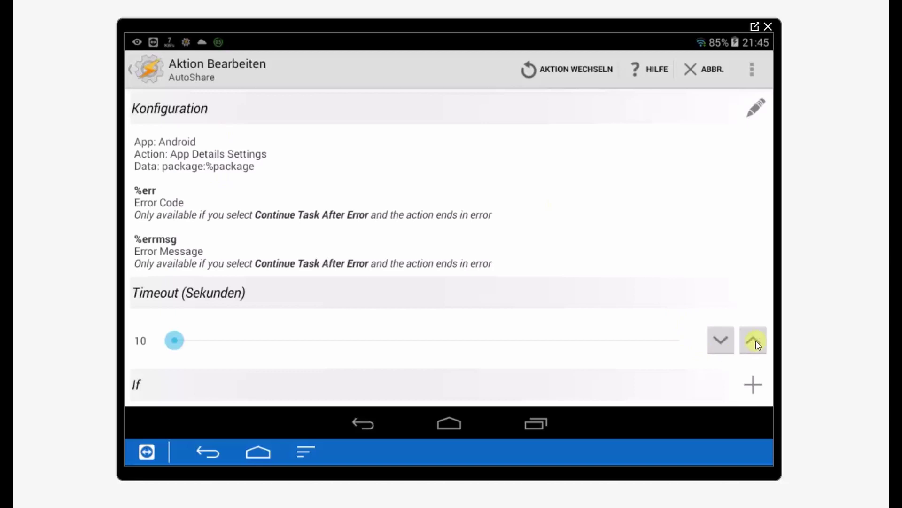
{"action": "left_click", "coordinate": [723, 341]}
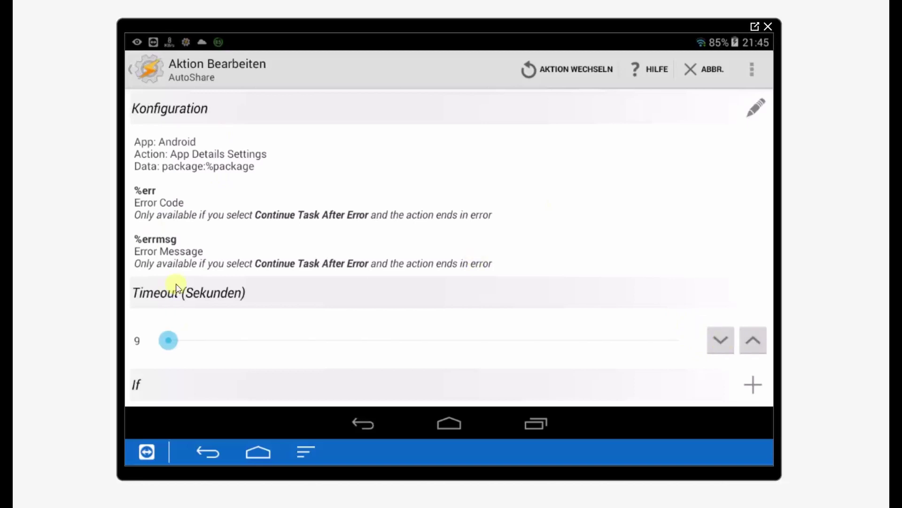
{"action": "left_click", "coordinate": [718, 337]}
{"action": "left_click", "coordinate": [133, 74]}
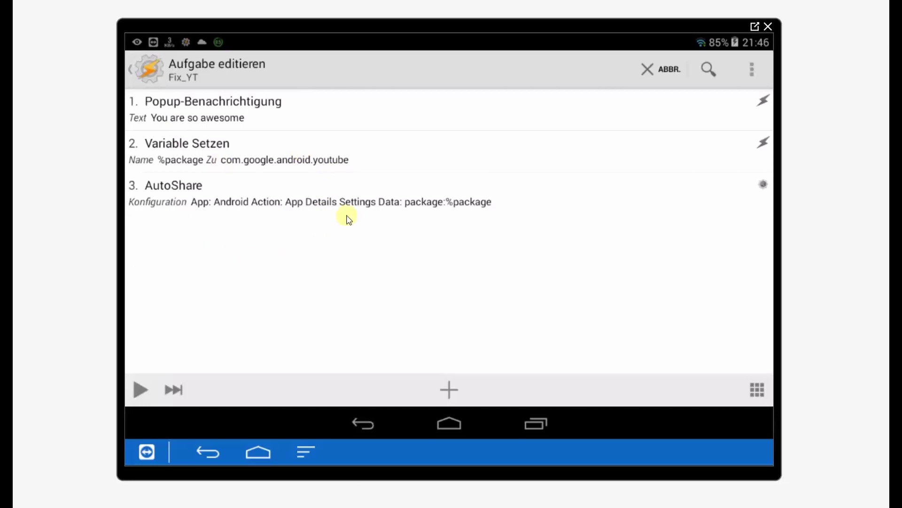
Test-run Fix_YT to open YouTube's App-Info page, then show the recent apps overview.
{"action": "left_click", "coordinate": [141, 391]}
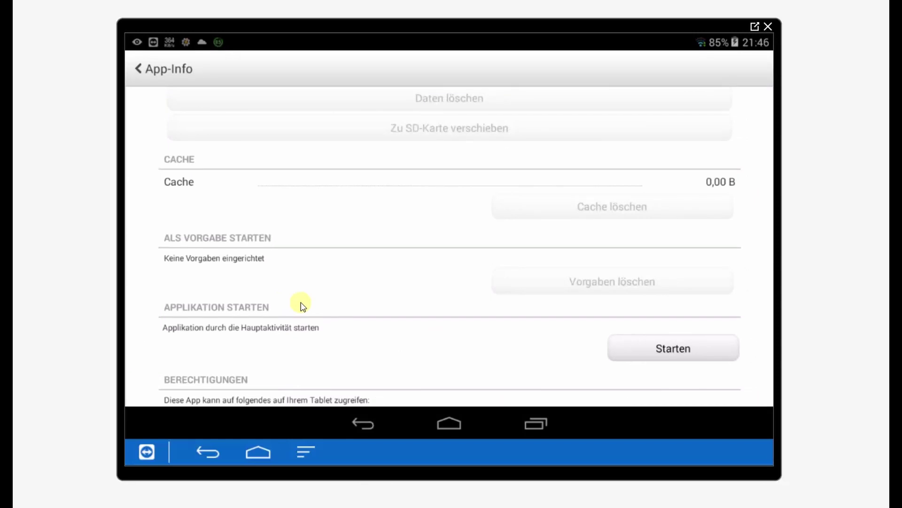
{"action": "scroll", "coordinate": [312, 282], "scroll_direction": "up", "scroll_amount": 5}
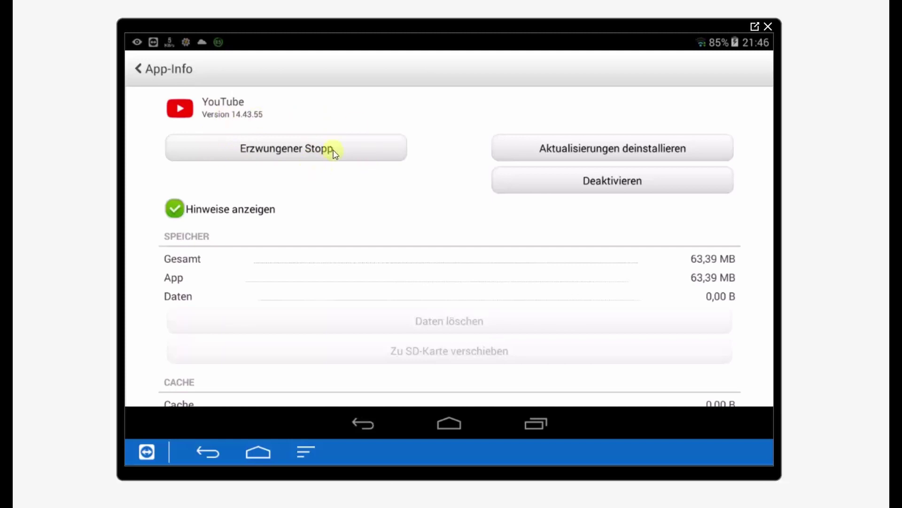
{"action": "left_click", "coordinate": [532, 421]}
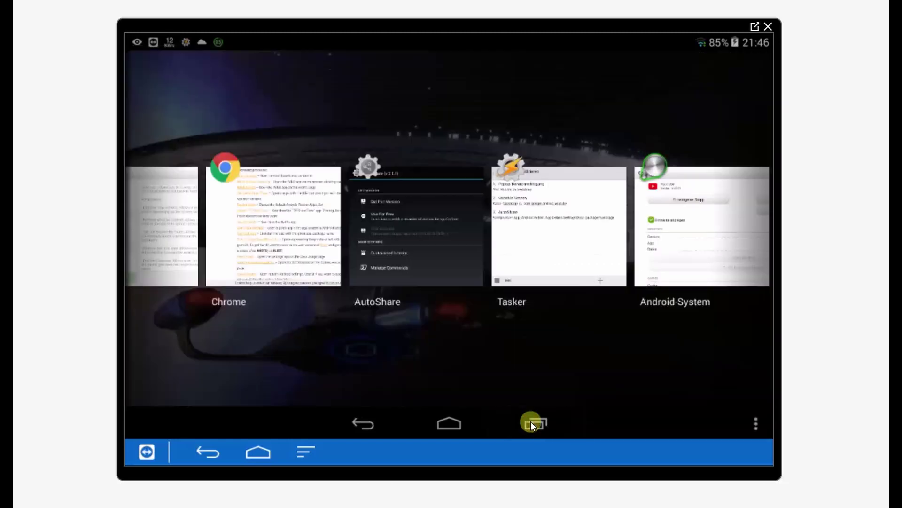
Back in Fix_YT, add a Plugin > AutoInput > Action step.
{"action": "left_click", "coordinate": [542, 217]}
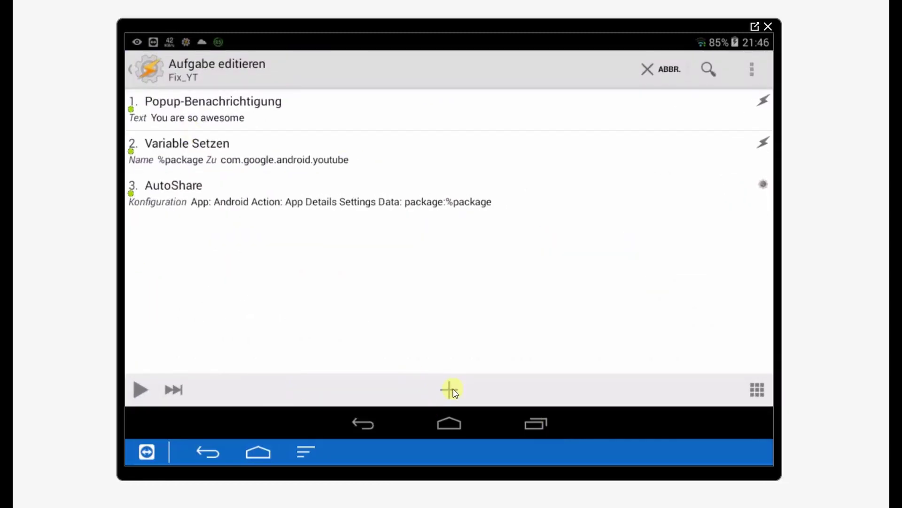
{"action": "left_click", "coordinate": [451, 389]}
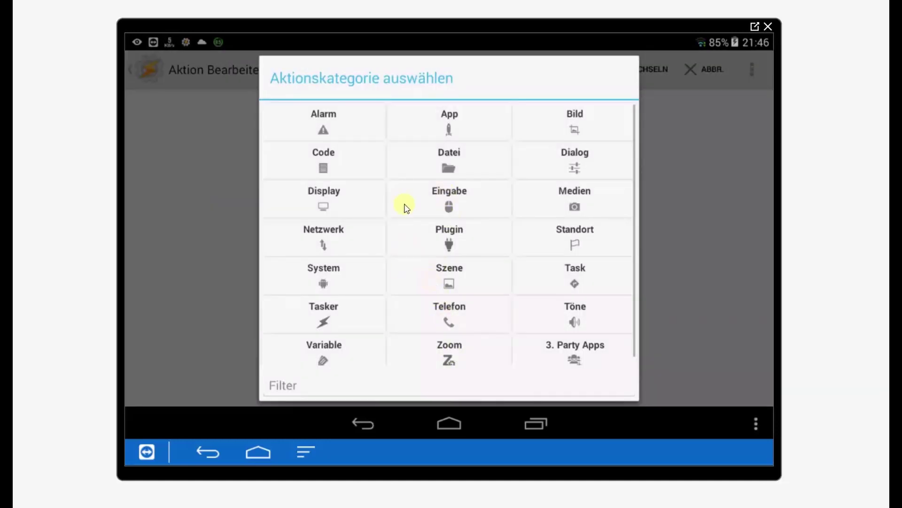
{"action": "left_click", "coordinate": [450, 233]}
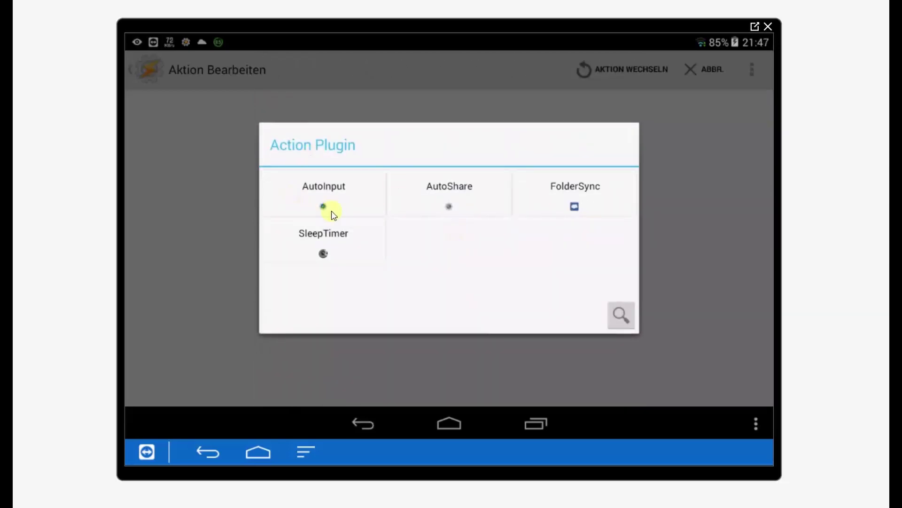
{"action": "left_click", "coordinate": [336, 193]}
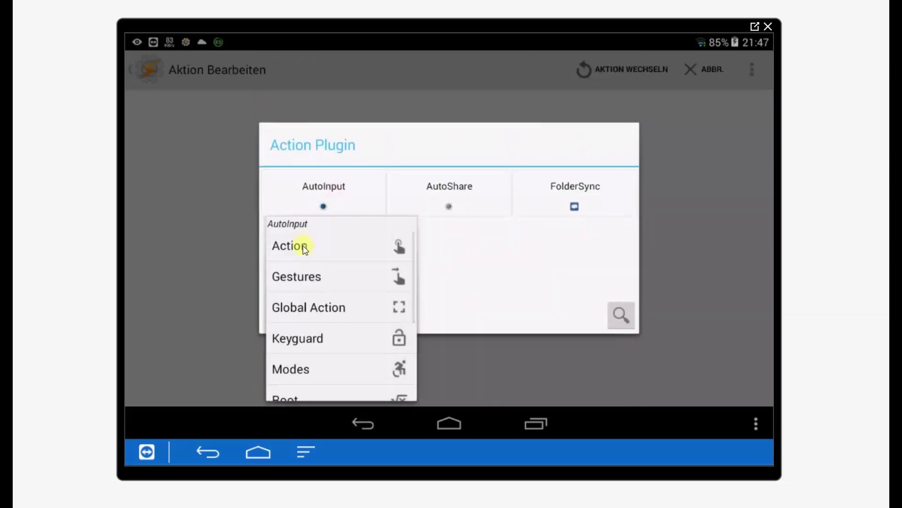
{"action": "left_click", "coordinate": [304, 247]}
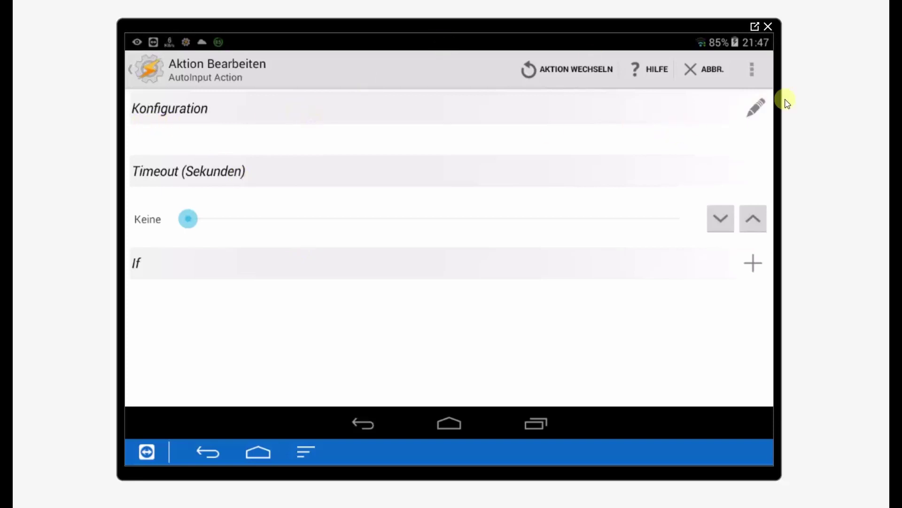
Set the AutoInput action to Click, Field Type Text, Field Text 'Erzwungener Stopp', and save.
{"action": "left_click", "coordinate": [755, 107]}
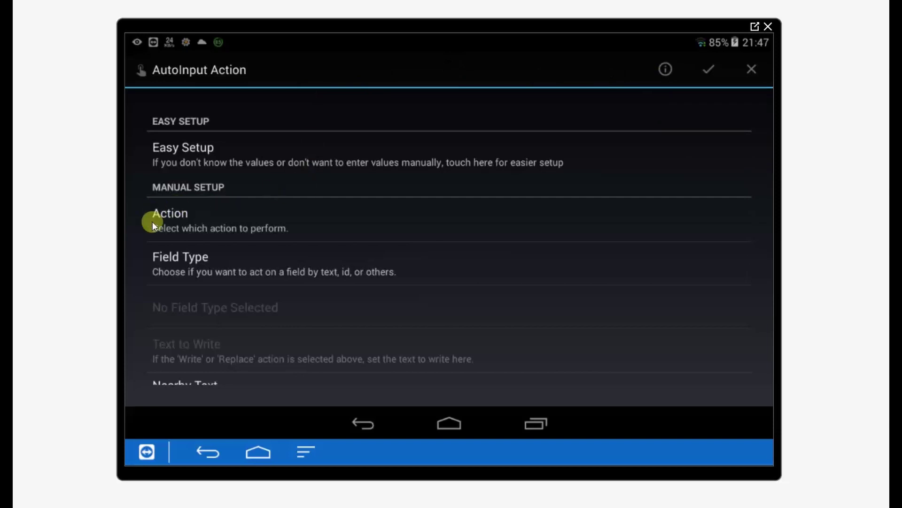
{"action": "left_click", "coordinate": [202, 222]}
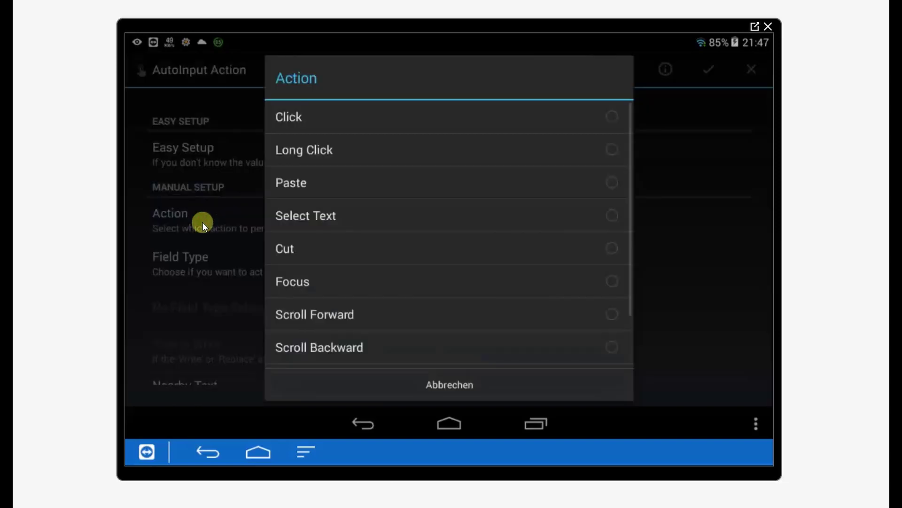
{"action": "left_click", "coordinate": [297, 115]}
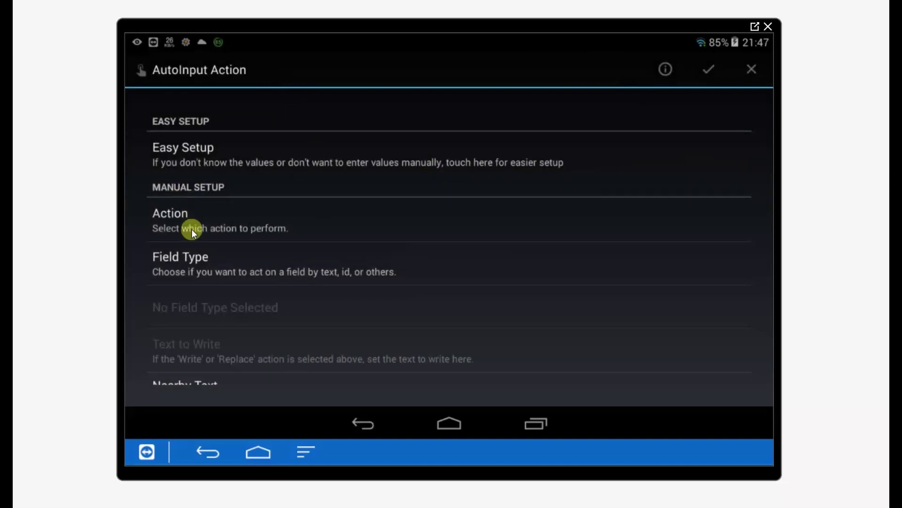
{"action": "left_click", "coordinate": [202, 263]}
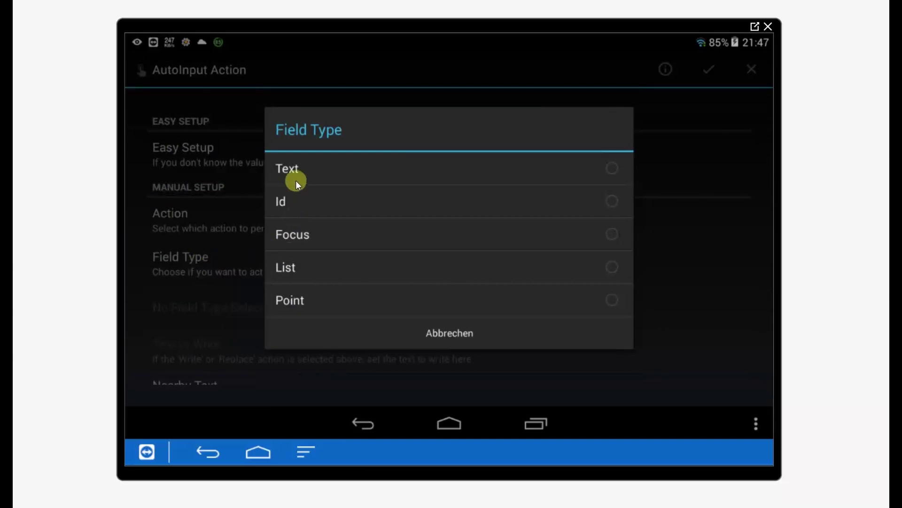
{"action": "left_click", "coordinate": [611, 171]}
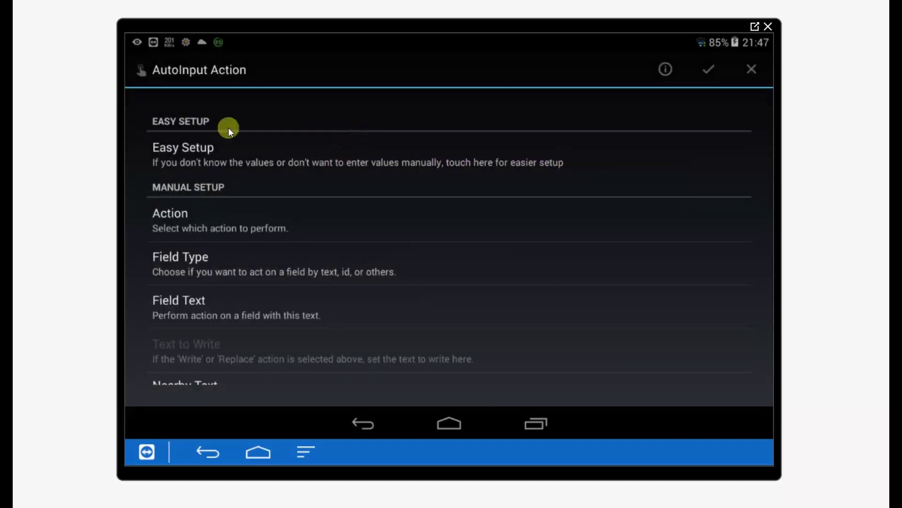
{"action": "left_click", "coordinate": [191, 312]}
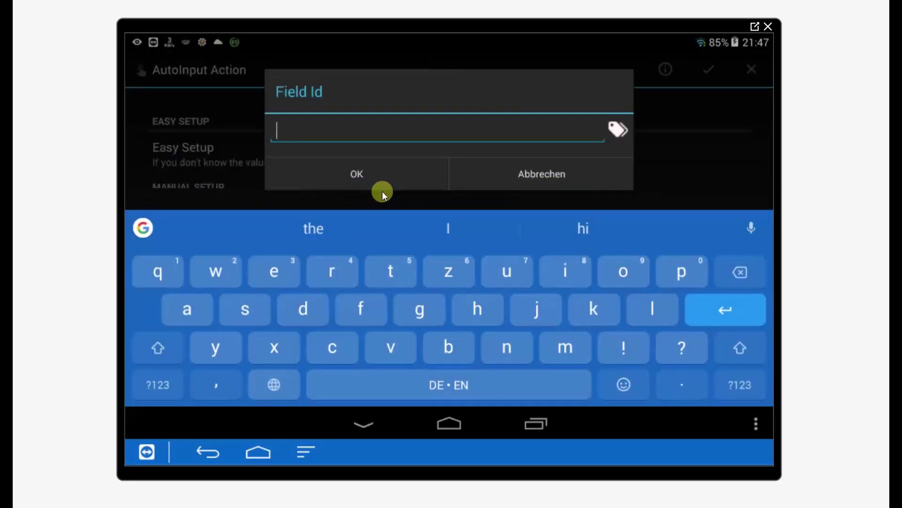
{"action": "type", "text": "Er"}
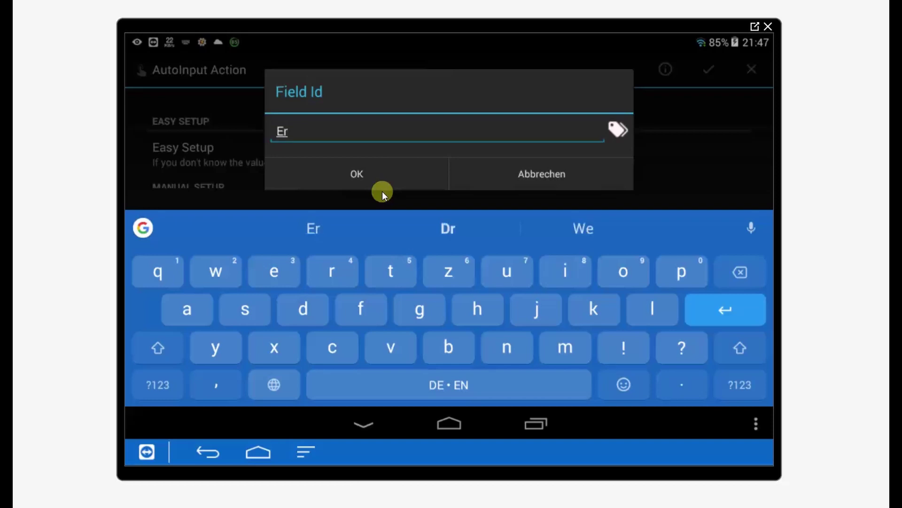
{"action": "type", "text": "zwungener "}
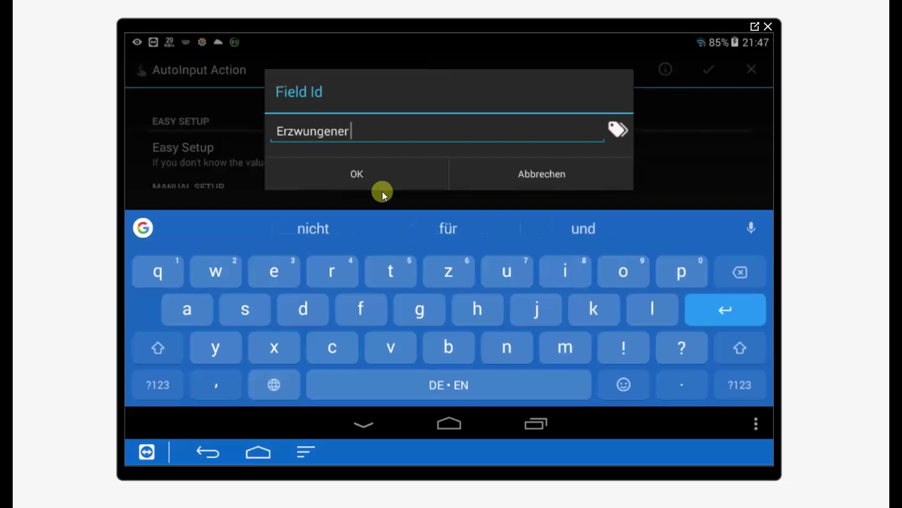
{"action": "type", "text": "Stopp"}
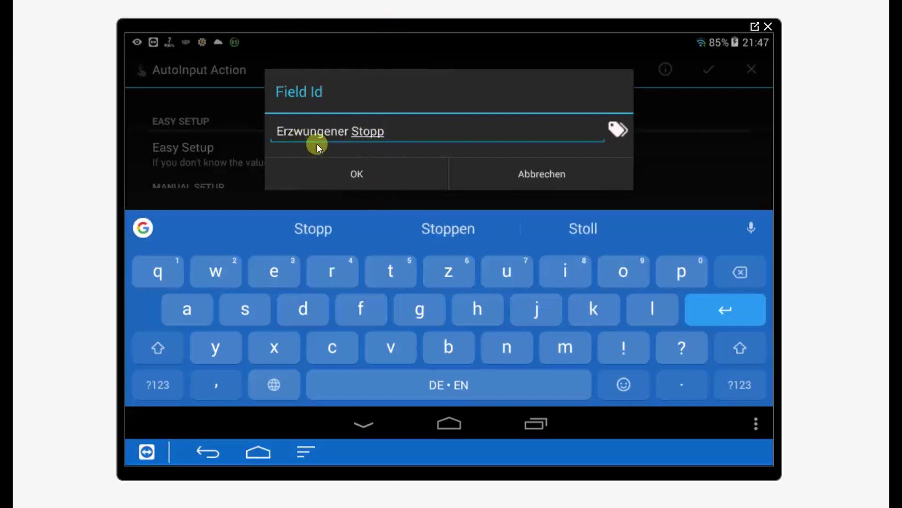
{"action": "left_click", "coordinate": [357, 176]}
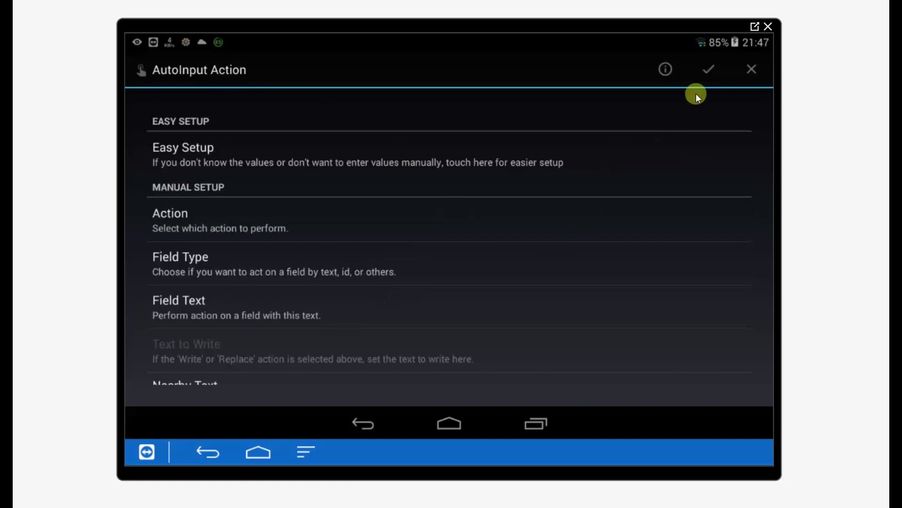
{"action": "left_click", "coordinate": [711, 68]}
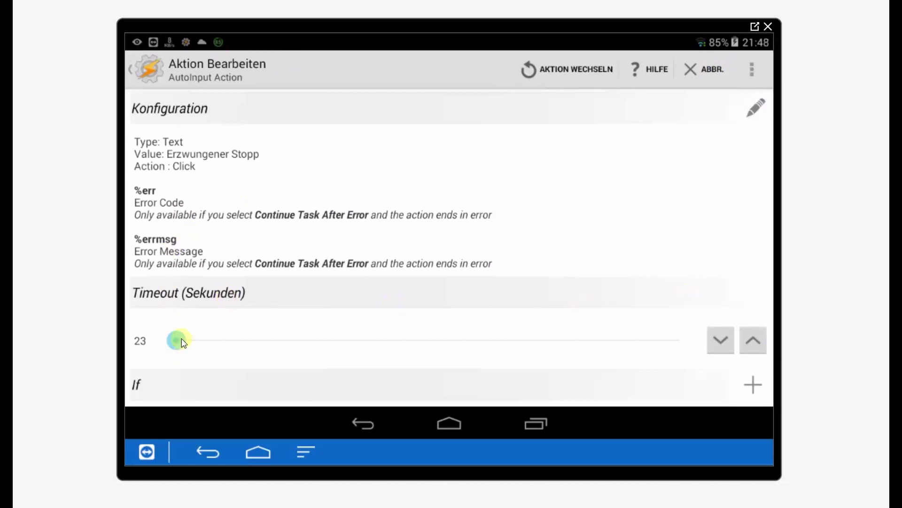
Reset the AutoInput timeout to none, raise it to 4 seconds, and return to Fix_YT.
{"action": "left_click_drag", "start_coordinate": [166, 343], "coordinate": [169, 342]}
{"action": "left_click", "coordinate": [754, 341]}
{"action": "left_click", "coordinate": [755, 341]}
{"action": "left_click", "coordinate": [133, 71]}
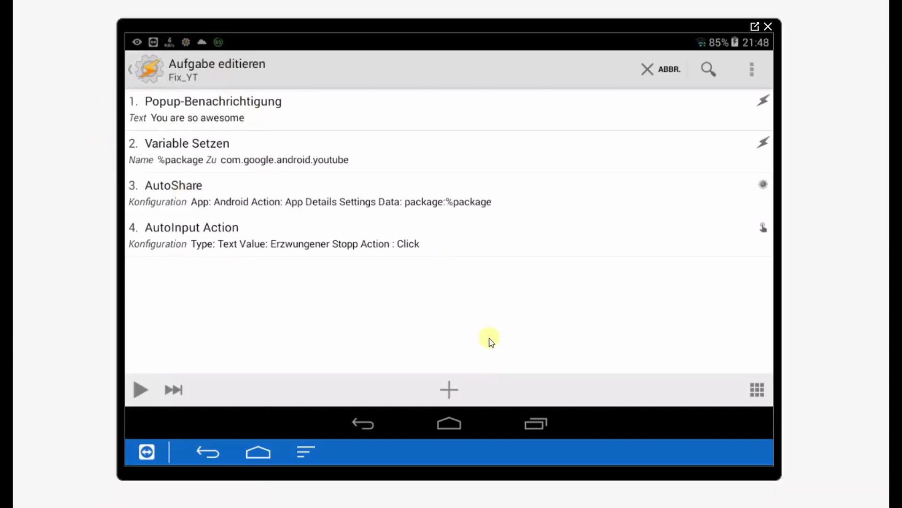
Run Fix_YT until the Stopp erzwingen prompt appears, cancel with Abbrechen, and reopen Tasker.
{"action": "left_click", "coordinate": [141, 397]}
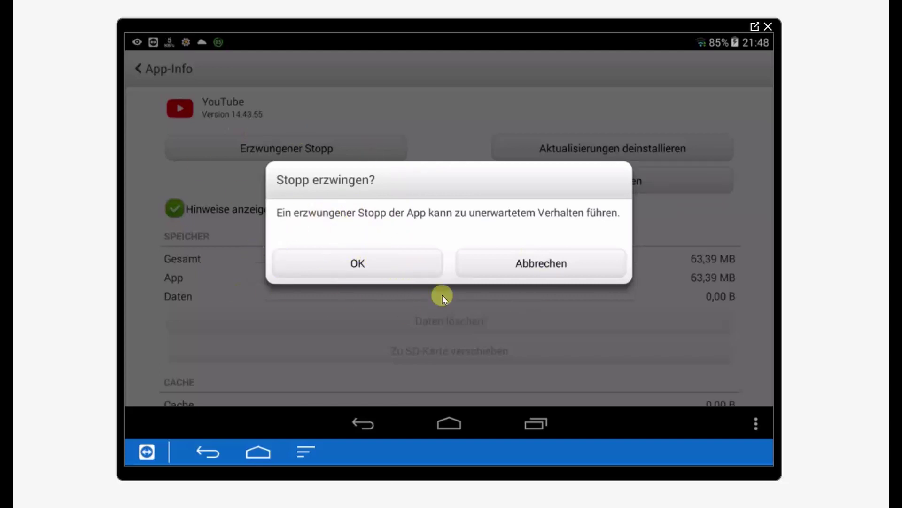
{"action": "left_click", "coordinate": [560, 263]}
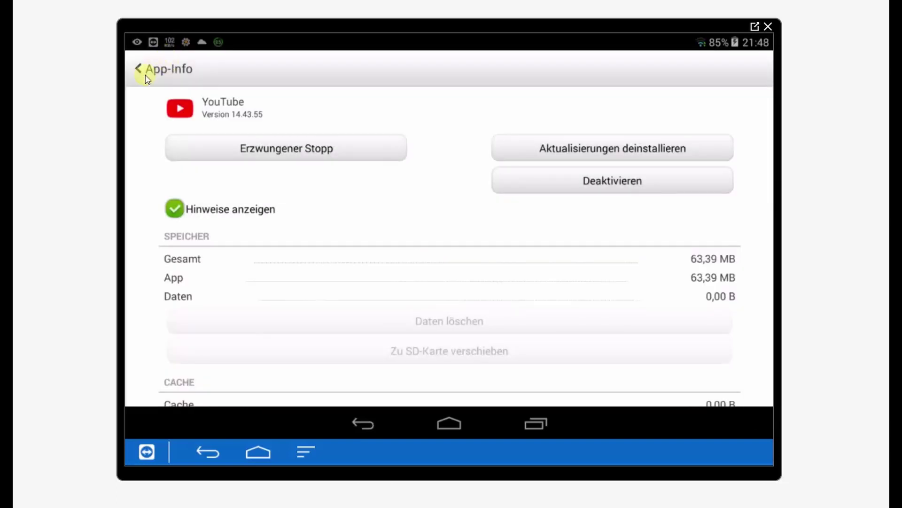
{"action": "left_click", "coordinate": [536, 424]}
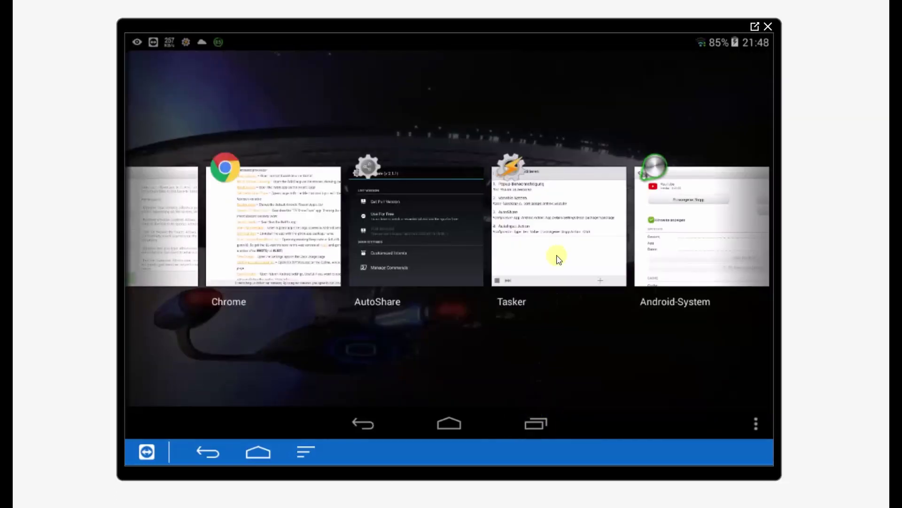
{"action": "left_click", "coordinate": [550, 275]}
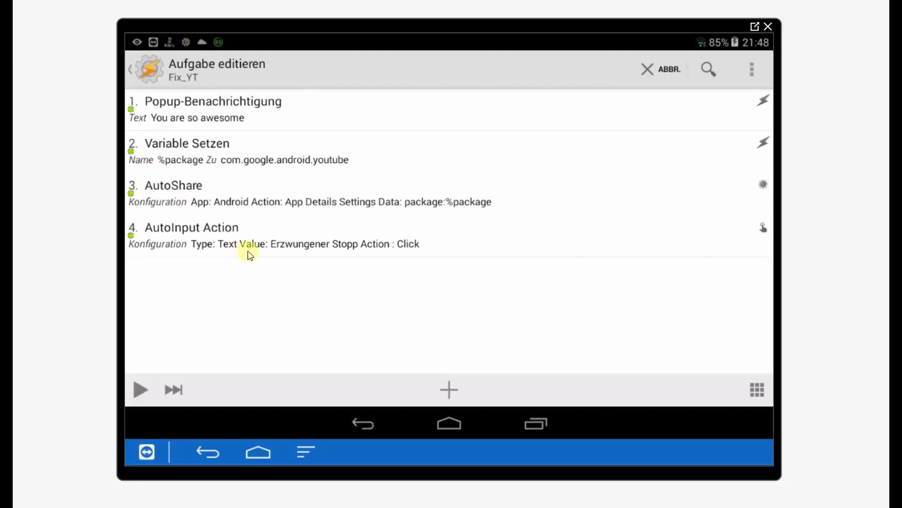
Copy AutoInput action 4, paste it as action 5, and open the copy for editing.
{"action": "left_click_drag", "start_coordinate": [249, 254], "coordinate": [250, 252]}
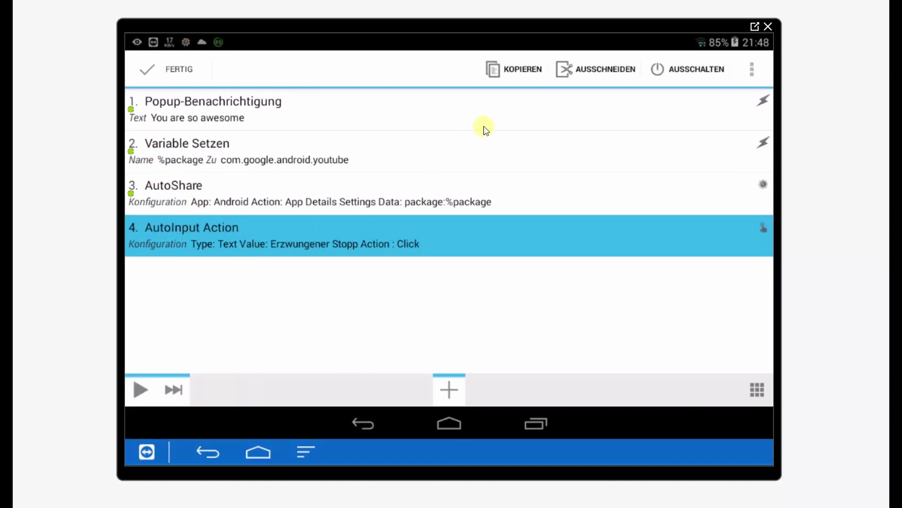
{"action": "left_click", "coordinate": [509, 70]}
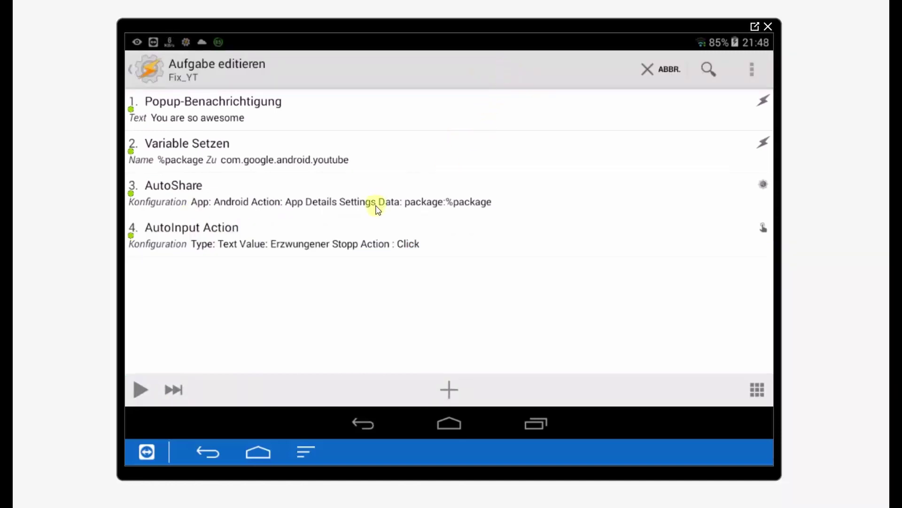
{"action": "left_click_drag", "start_coordinate": [375, 235], "coordinate": [374, 230]}
{"action": "left_click", "coordinate": [616, 70]}
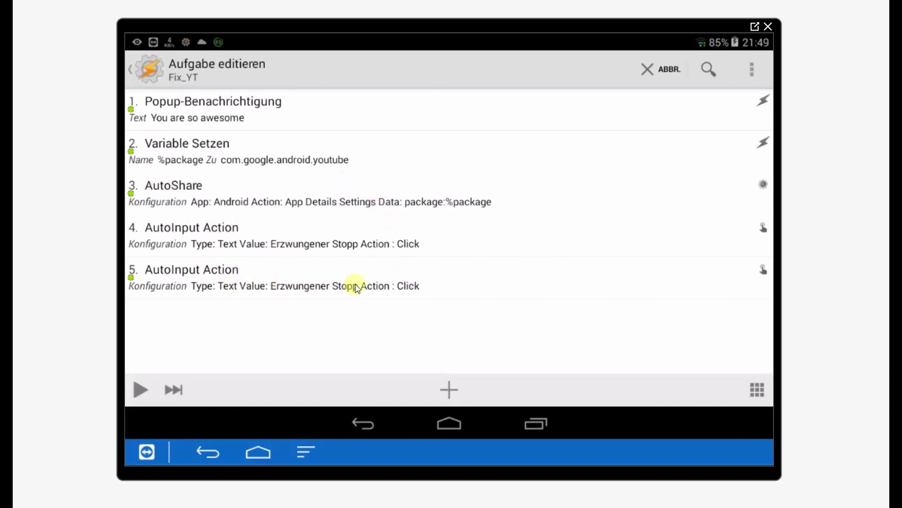
{"action": "left_click", "coordinate": [321, 283]}
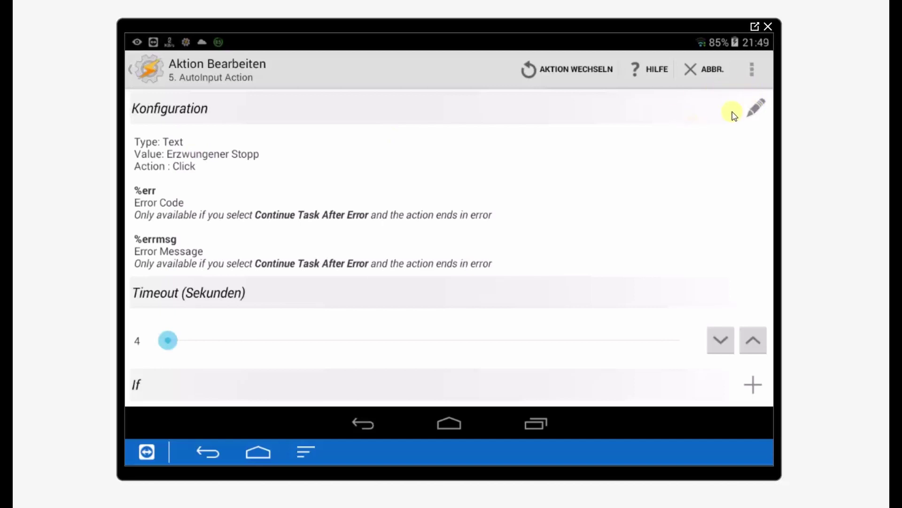
Change action 5's AutoInput field text to 'Ok' and save it.
{"action": "left_click", "coordinate": [754, 108]}
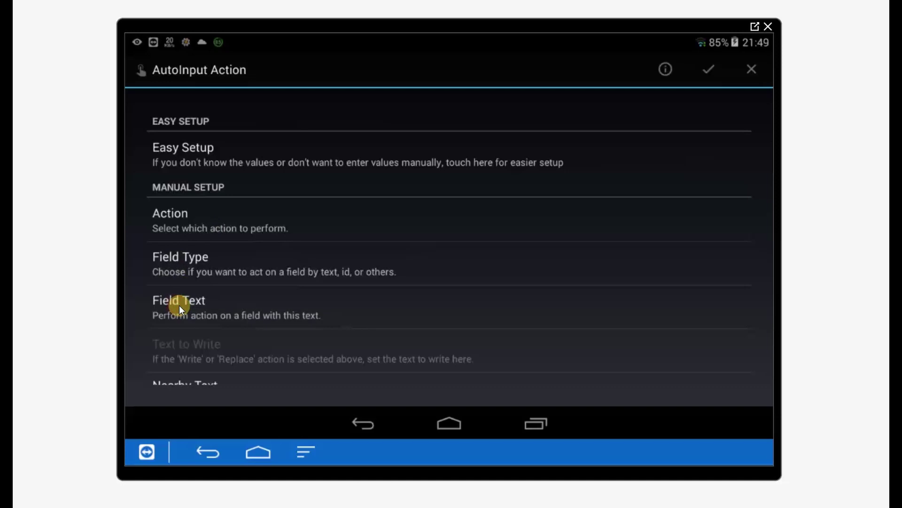
{"action": "left_click", "coordinate": [179, 305]}
{"action": "left_click", "coordinate": [398, 132]}
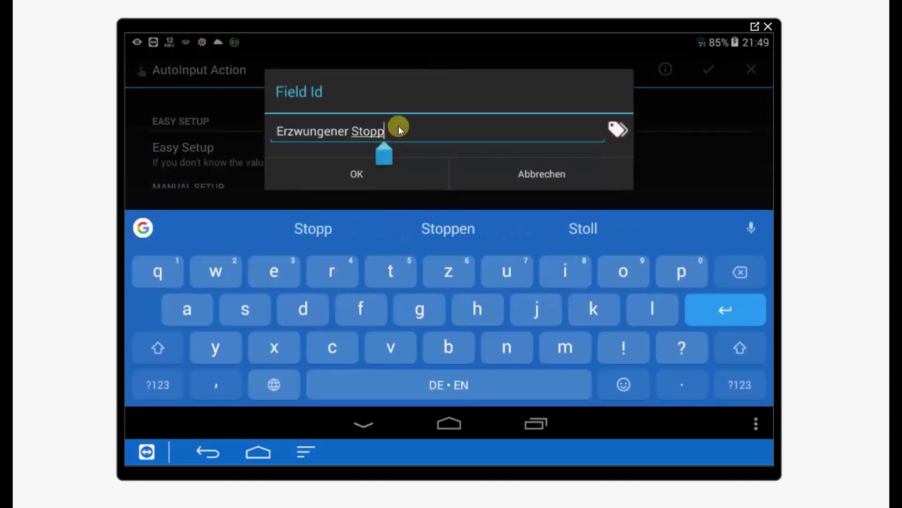
{"action": "key", "text": "BackSpace"}
{"action": "key", "text": "BackSpace"}
{"action": "key", "text": "BackSpace"}
{"action": "key", "text": "BackSpace"}
{"action": "key", "text": "BackSpace"}
{"action": "key", "text": "BackSpace"}
{"action": "key", "text": "BackSpace"}
{"action": "key", "text": "BackSpace"}
{"action": "key", "text": "BackSpace"}
{"action": "key", "text": "BackSpace"}
{"action": "key", "text": "BackSpace"}
{"action": "key", "text": "BackSpace"}
{"action": "key", "text": "BackSpace"}
{"action": "key", "text": "BackSpace"}
{"action": "key", "text": "BackSpace"}
{"action": "key", "text": "BackSpace"}
{"action": "key", "text": "BackSpace"}
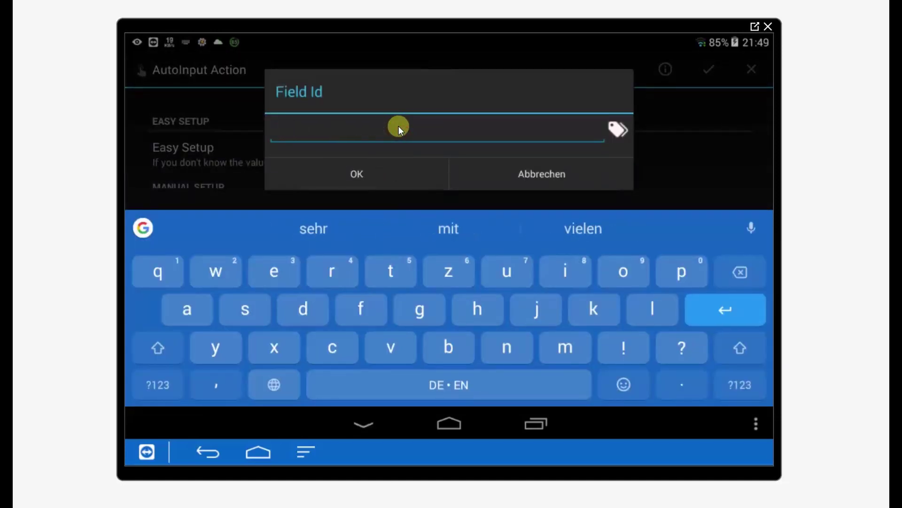
{"action": "type", "text": "Ok"}
{"action": "left_click", "coordinate": [374, 179]}
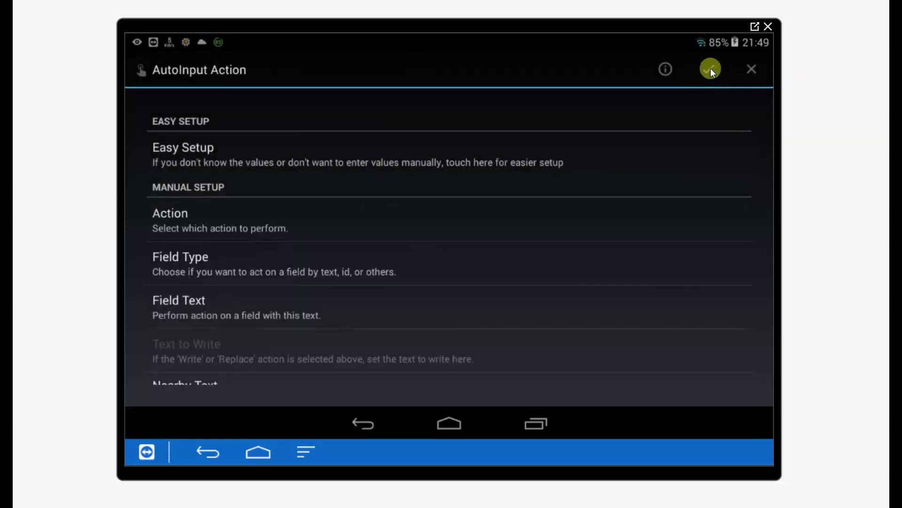
{"action": "left_click", "coordinate": [710, 69]}
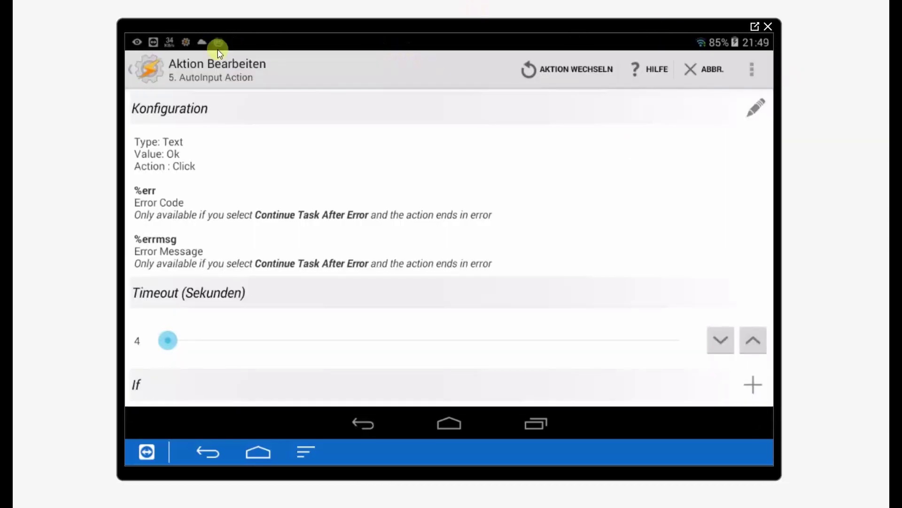
{"action": "left_click", "coordinate": [128, 75]}
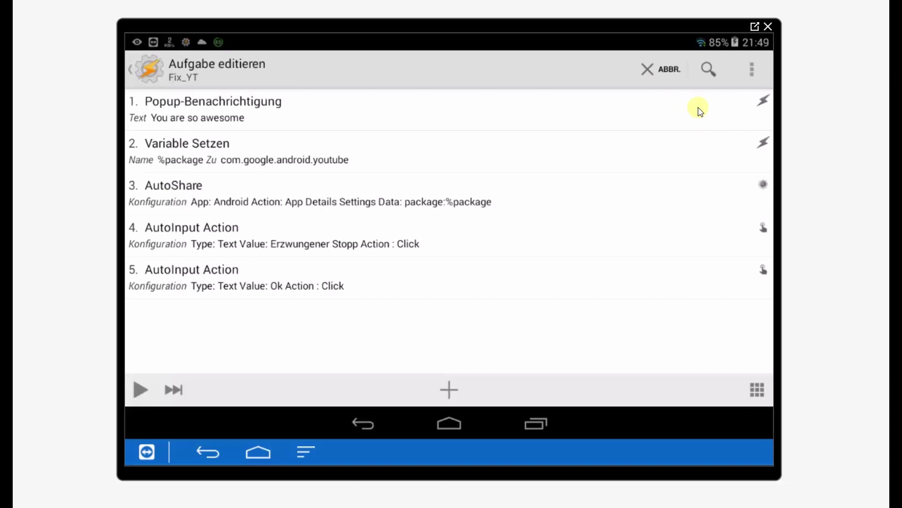
Test-run Fix_YT to open YouTube's App-Info page, then switch back to Tasker's task editor.
{"action": "mouse_move", "coordinate": [700, 110]}
{"action": "left_mouse_down"}
{"action": "mouse_move", "coordinate": [696, 350]}
{"action": "mouse_move", "coordinate": [692, 94]}
{"action": "mouse_move", "coordinate": [681, 316]}
{"action": "mouse_move", "coordinate": [682, 113]}
{"action": "mouse_move", "coordinate": [690, 114]}
{"action": "left_mouse_up"}
{"action": "left_click", "coordinate": [141, 391]}
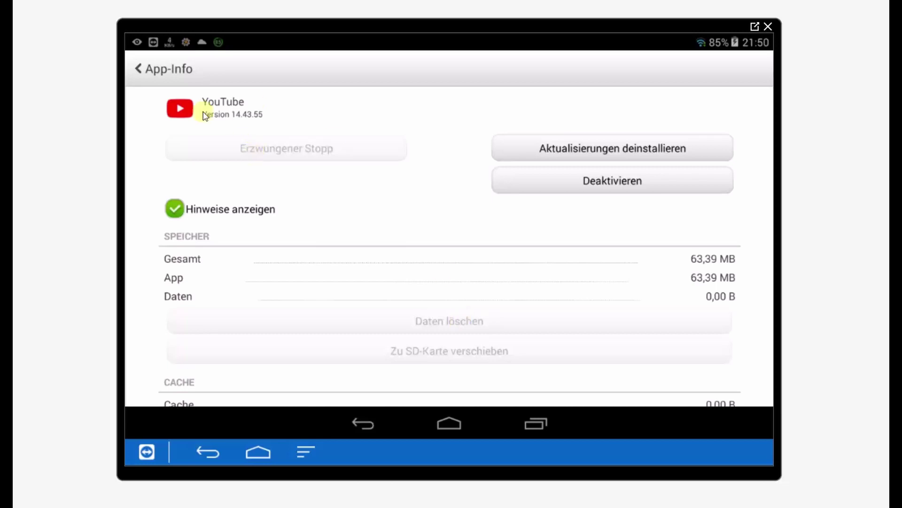
{"action": "left_click", "coordinate": [533, 424]}
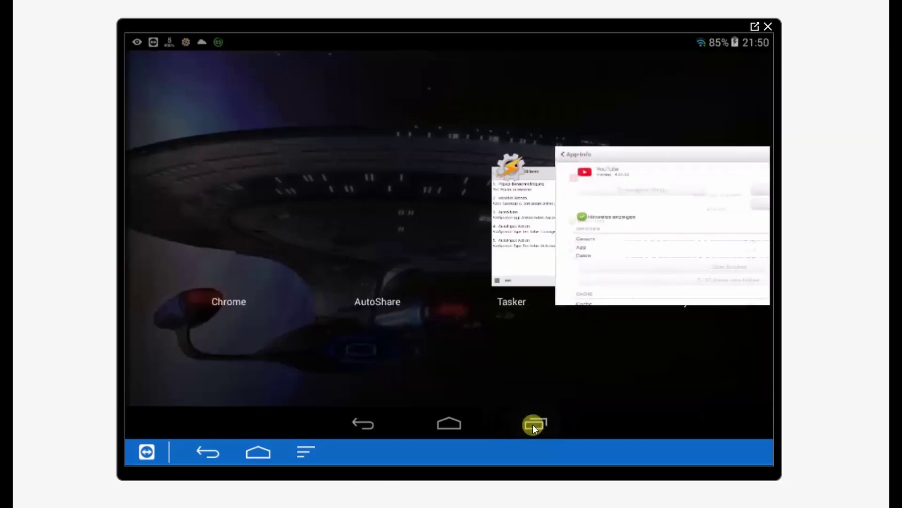
{"action": "left_click", "coordinate": [560, 241]}
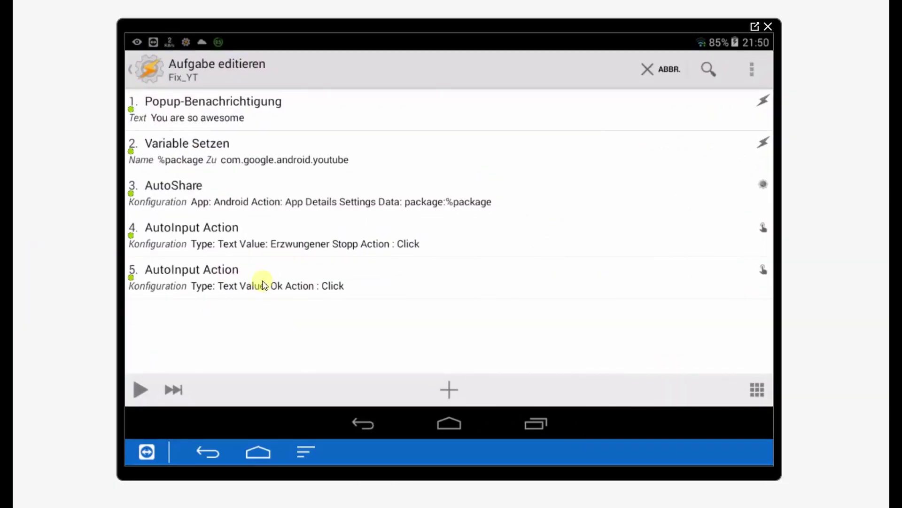
Copy the Ok-click action 5 and paste it twice as actions 6 and 7.
{"action": "left_click", "coordinate": [263, 285]}
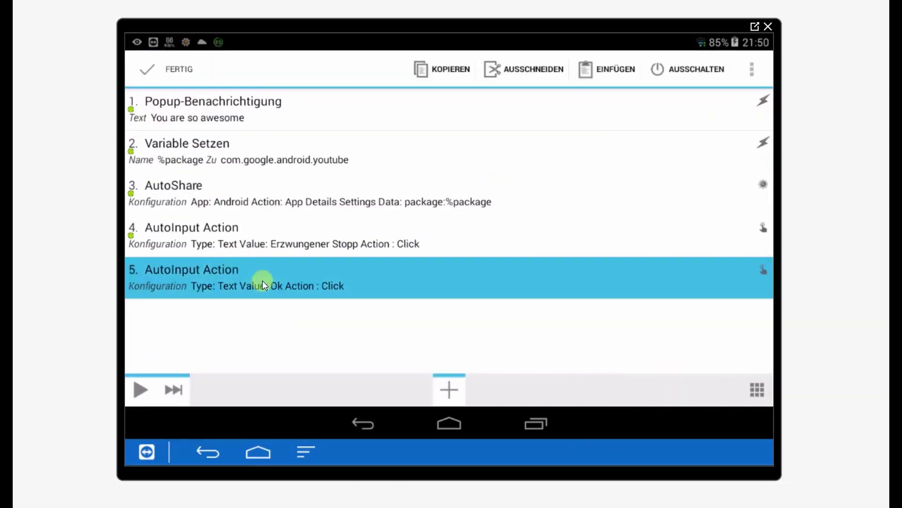
{"action": "left_click", "coordinate": [447, 70]}
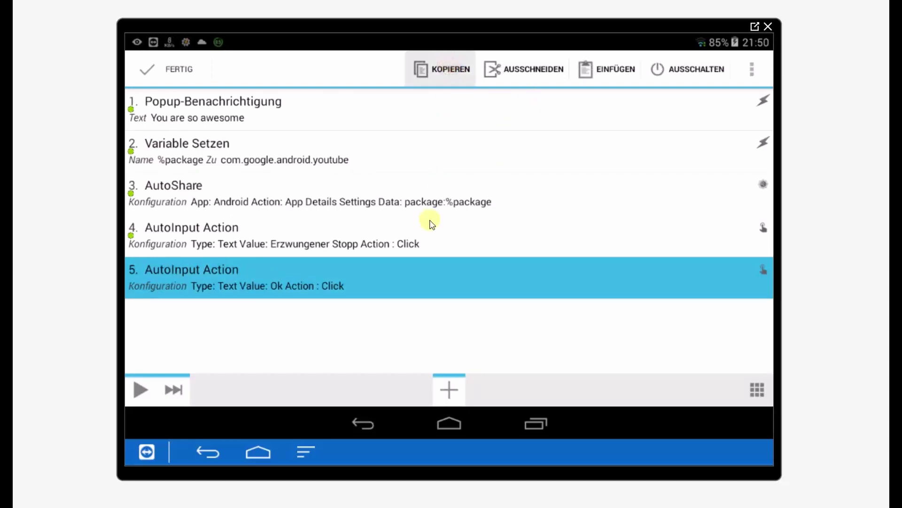
{"action": "left_click", "coordinate": [429, 263]}
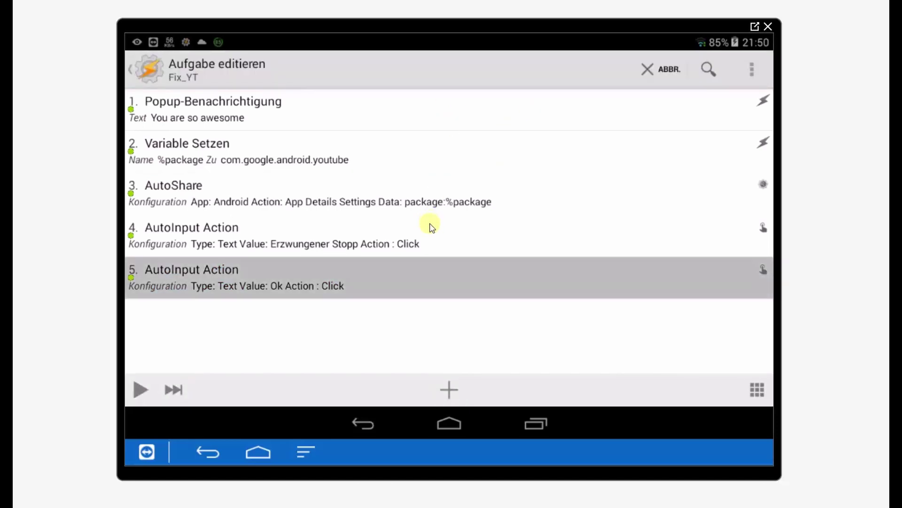
{"action": "left_click", "coordinate": [590, 74]}
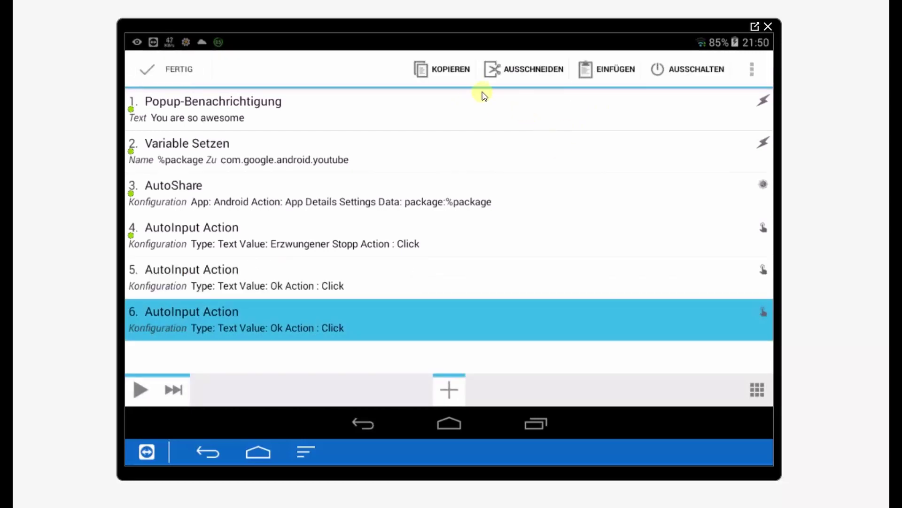
{"action": "left_click", "coordinate": [617, 69]}
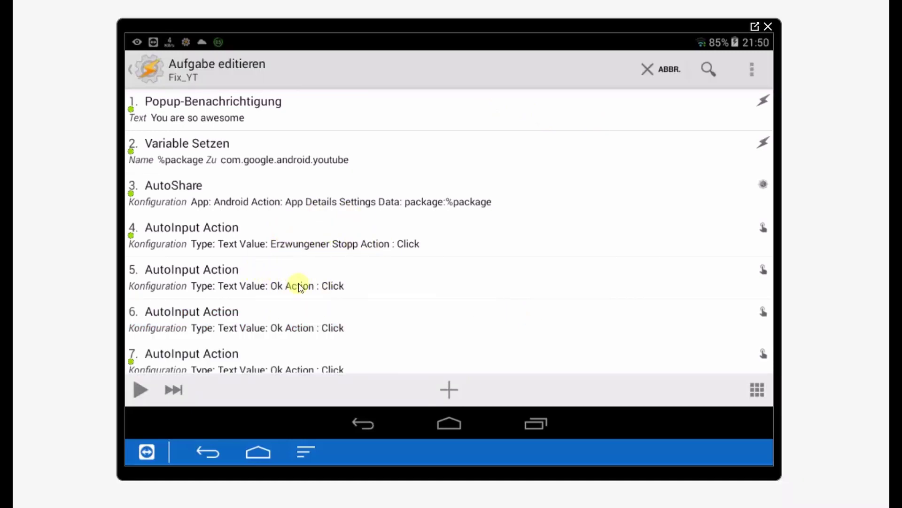
Replace action 6's AutoInput field text 'Ok' with 'Daten löschn' and save it.
{"action": "left_click", "coordinate": [288, 320]}
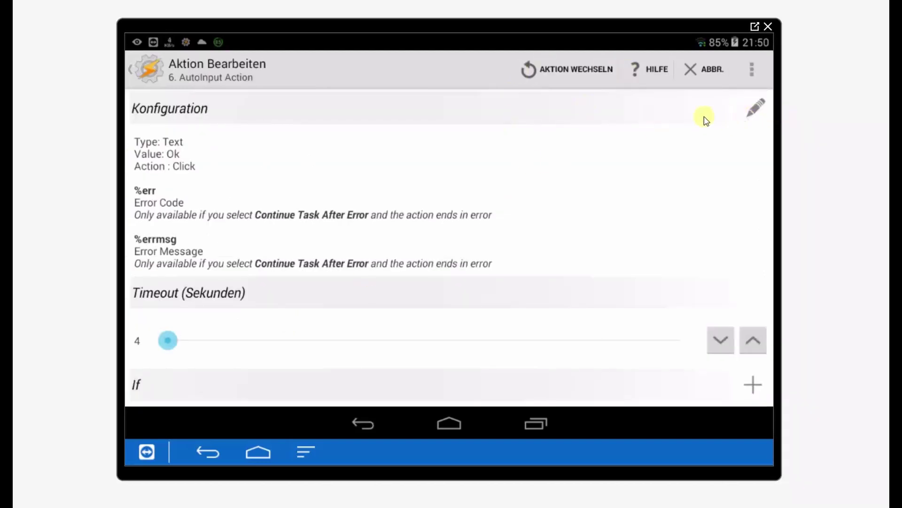
{"action": "left_click", "coordinate": [752, 112]}
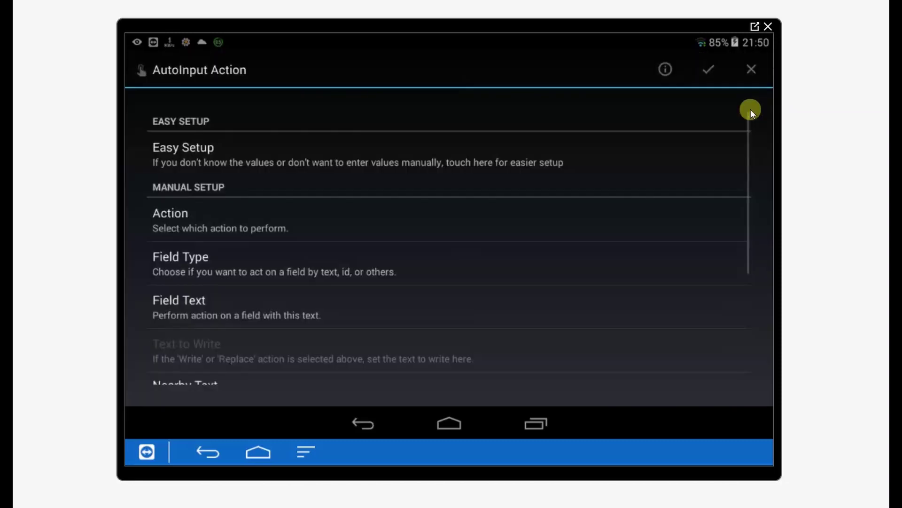
{"action": "left_click", "coordinate": [217, 306]}
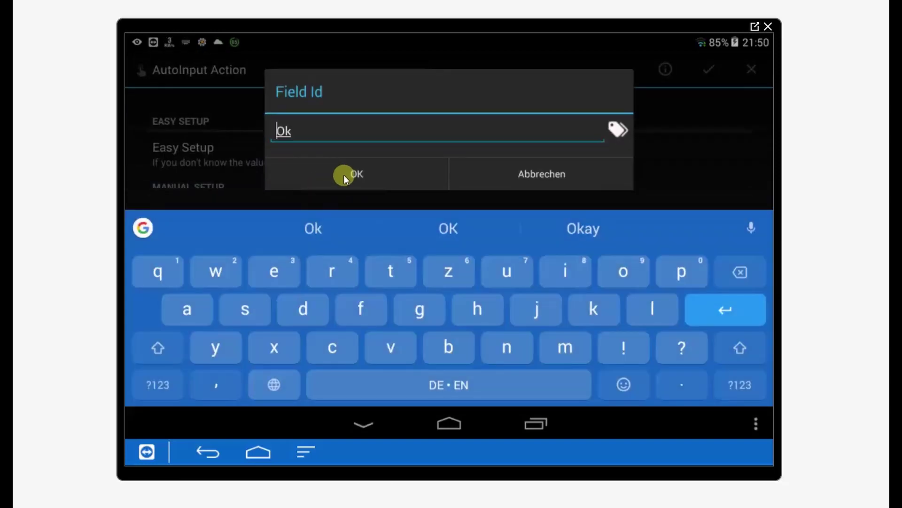
{"action": "key", "text": "BackSpace"}
{"action": "key", "text": "BackSpace"}
{"action": "type", "text": "Daten l"}
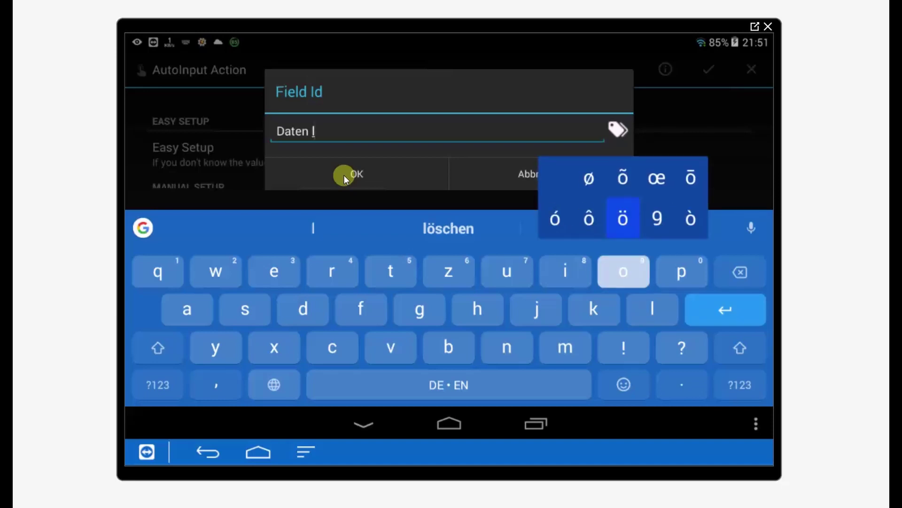
{"action": "type", "text": "ö"}
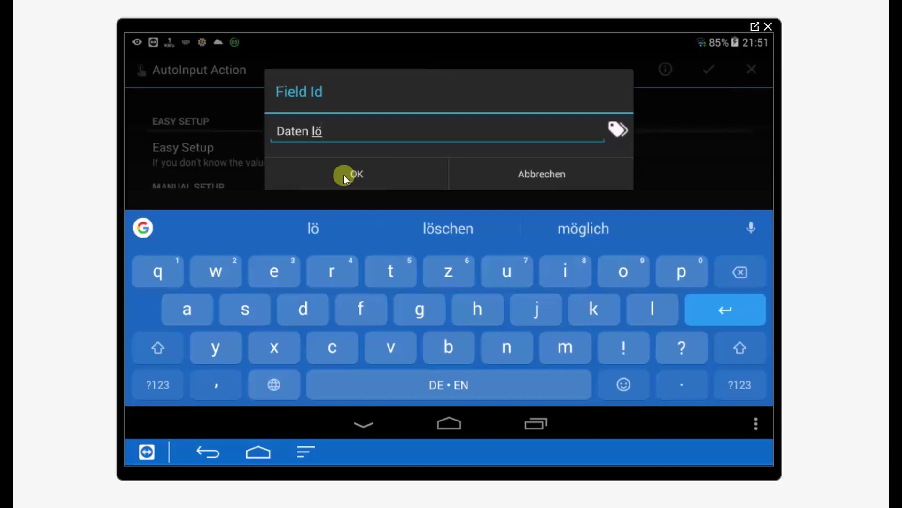
{"action": "type", "text": "schn"}
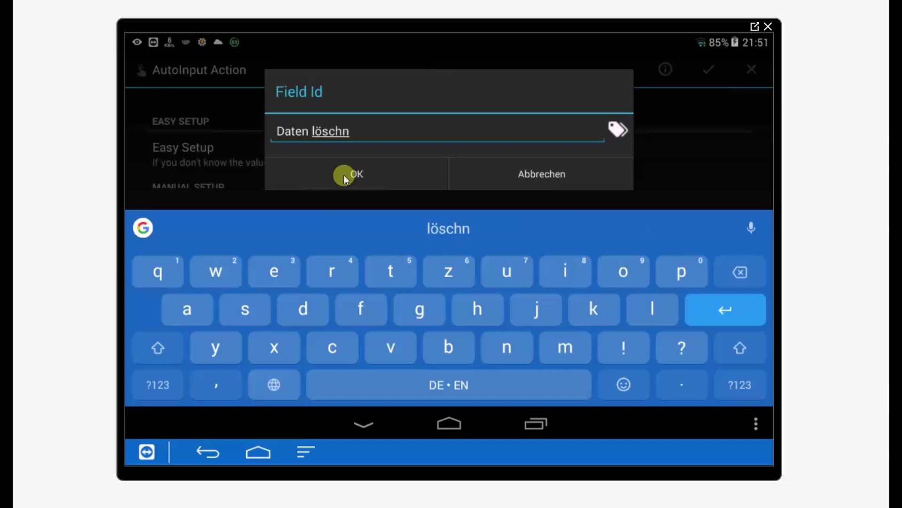
{"action": "left_click", "coordinate": [375, 175]}
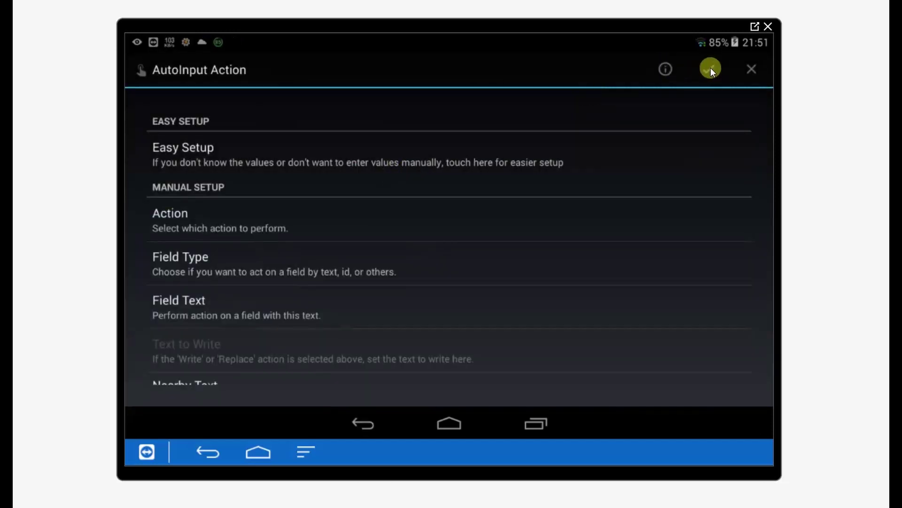
{"action": "left_click", "coordinate": [710, 69]}
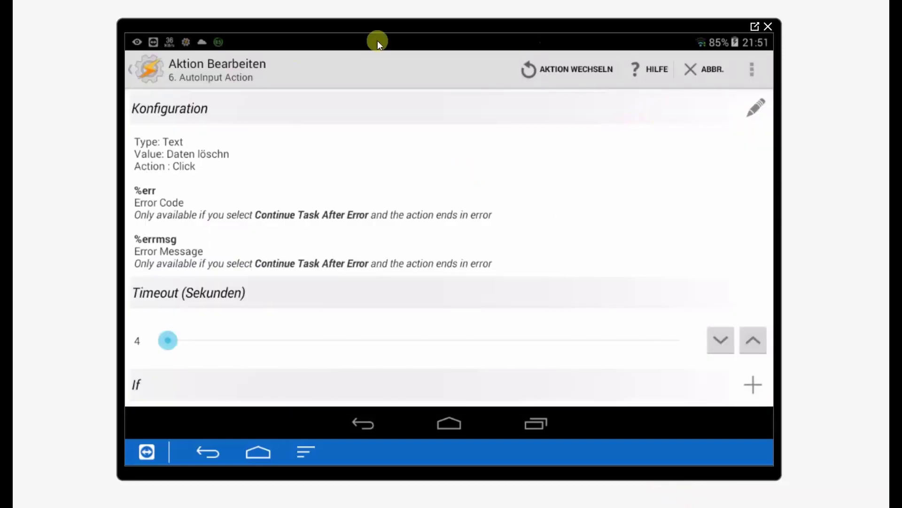
{"action": "left_click", "coordinate": [136, 73]}
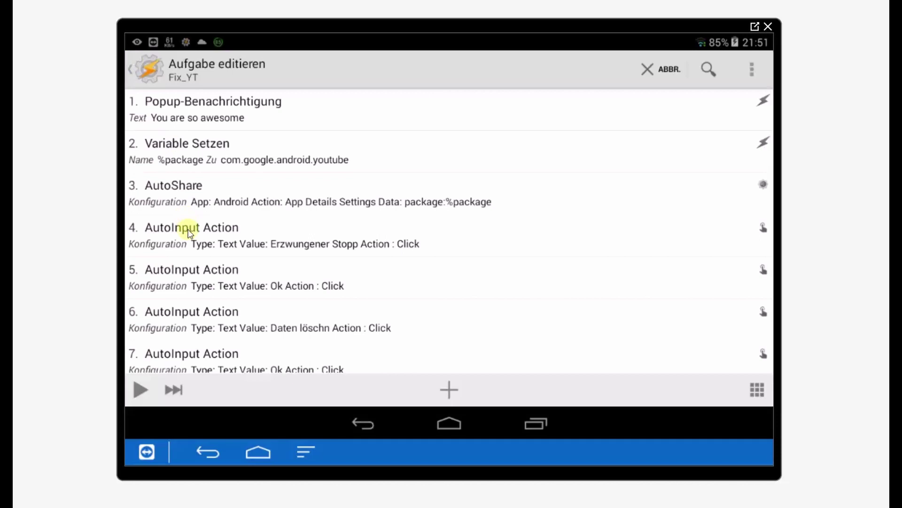
Run Fix_YT again to check YouTube's App-Info, then switch back to Tasker's task editor.
{"action": "left_click", "coordinate": [141, 390]}
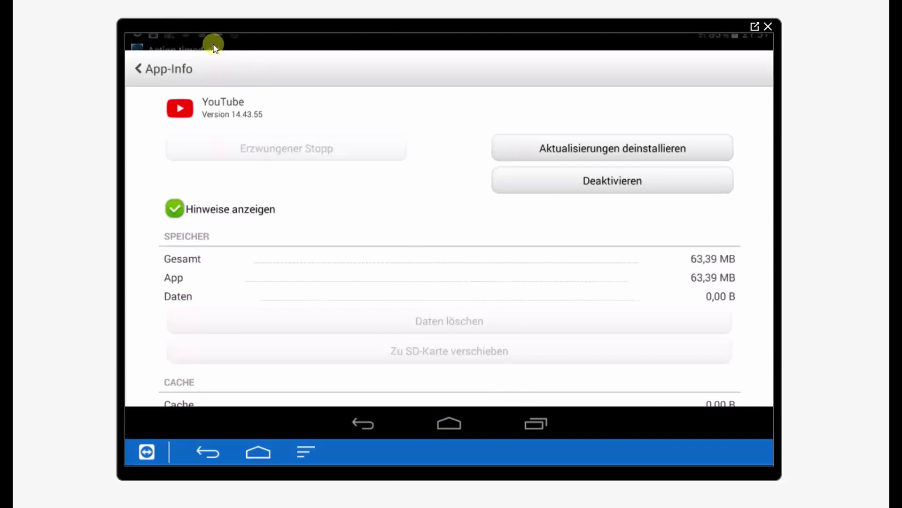
{"action": "left_click", "coordinate": [544, 425]}
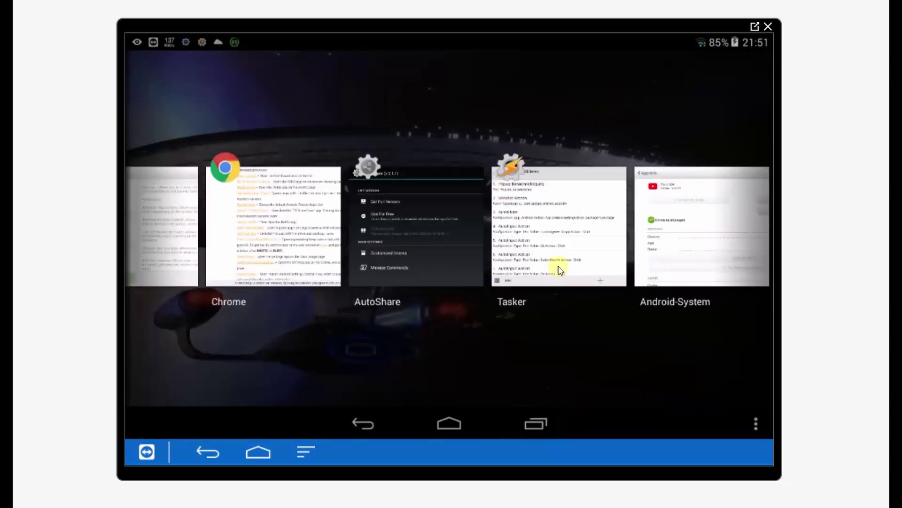
{"action": "left_click", "coordinate": [559, 270]}
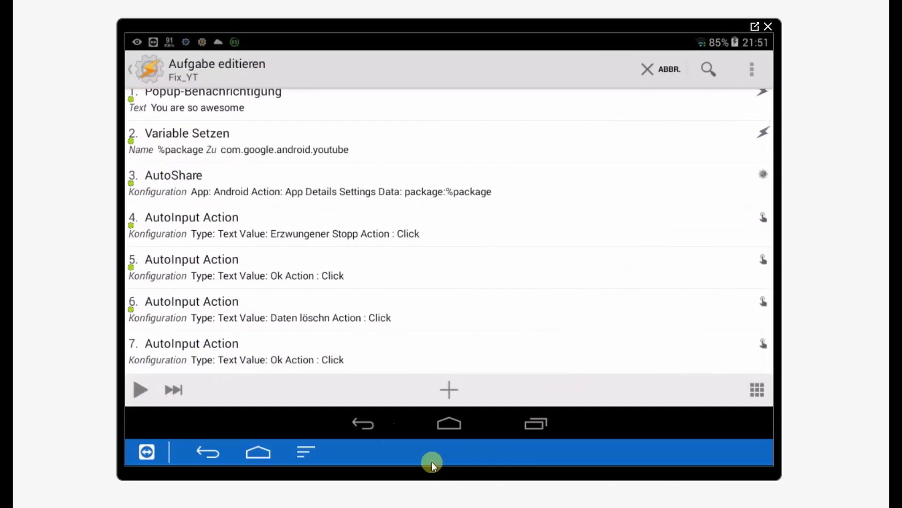
Fix action 6's field text from 'Daten löschn' to 'Daten löschen' and save it.
{"action": "left_click", "coordinate": [324, 318]}
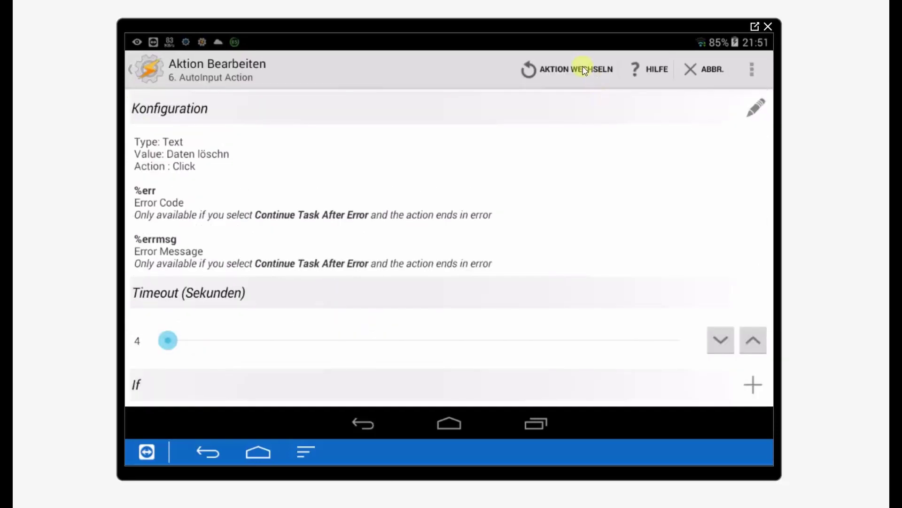
{"action": "left_click", "coordinate": [756, 106]}
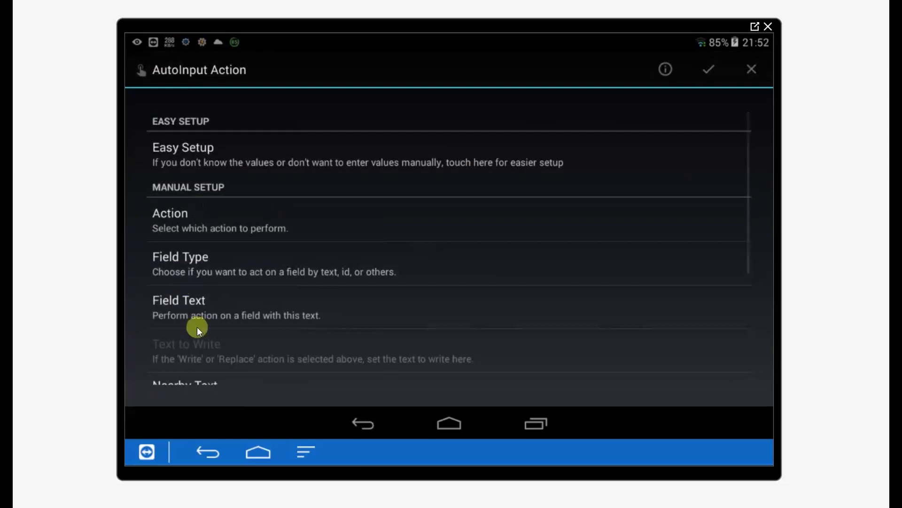
{"action": "left_click", "coordinate": [221, 311]}
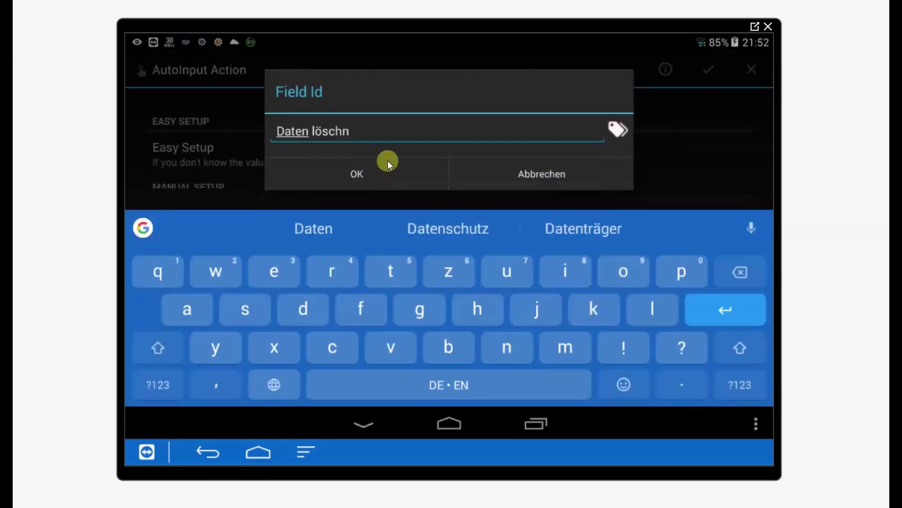
{"action": "left_click", "coordinate": [342, 134]}
{"action": "type", "text": "e"}
{"action": "left_click", "coordinate": [374, 173]}
{"action": "left_click", "coordinate": [711, 69]}
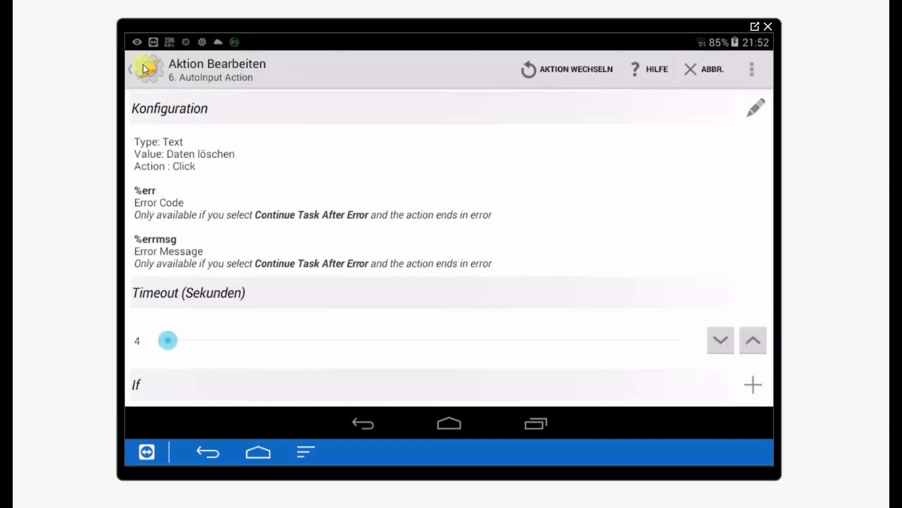
{"action": "left_click", "coordinate": [131, 66]}
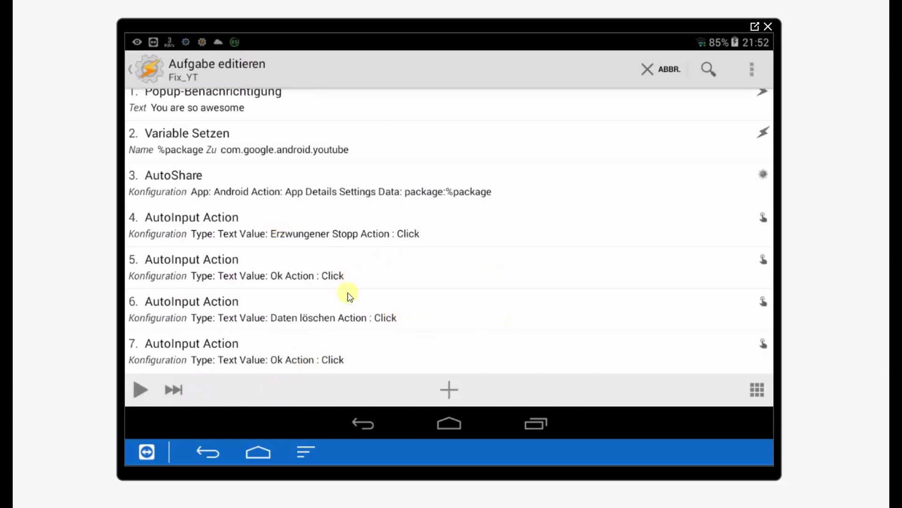
{"action": "scroll", "coordinate": [226, 106], "scroll_direction": "up", "scroll_amount": 1}
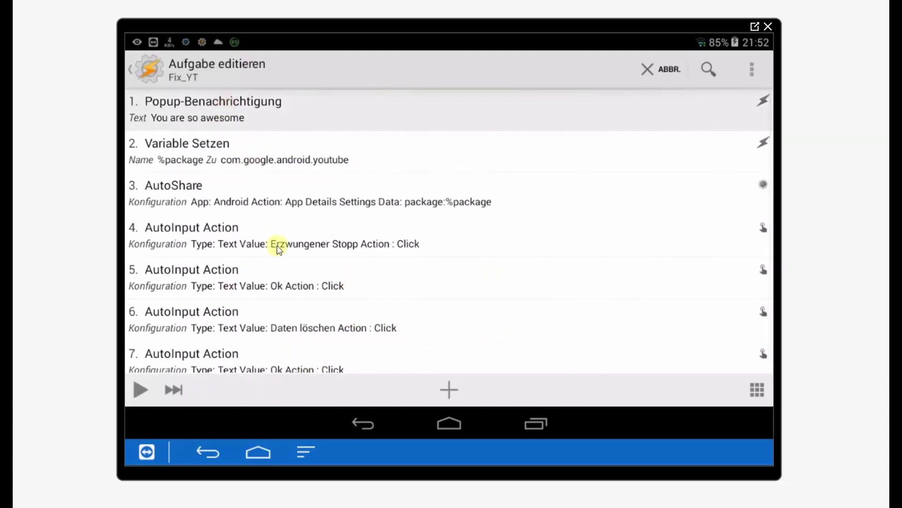
Change the first action's popup message to 'Starting Youtube' and save it.
{"action": "left_click", "coordinate": [222, 125]}
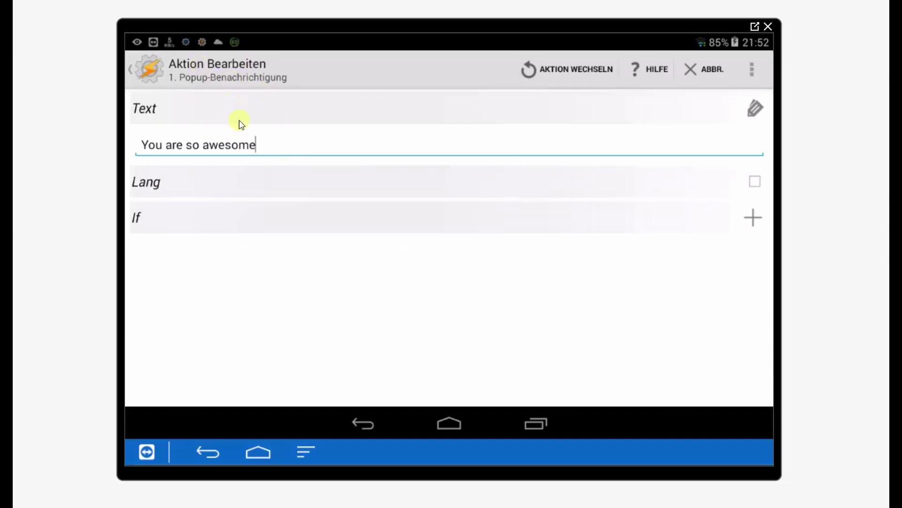
{"action": "key", "text": "BackSpace"}
{"action": "key", "text": "BackSpace"}
{"action": "key", "text": "BackSpace"}
{"action": "key", "text": "BackSpace"}
{"action": "key", "text": "BackSpace"}
{"action": "key", "text": "BackSpace"}
{"action": "key", "text": "BackSpace"}
{"action": "key", "text": "BackSpace"}
{"action": "key", "text": "BackSpace"}
{"action": "key", "text": "BackSpace"}
{"action": "key", "text": "BackSpace"}
{"action": "key", "text": "BackSpace"}
{"action": "key", "text": "BackSpace"}
{"action": "key", "text": "BackSpace"}
{"action": "key", "text": "BackSpace"}
{"action": "key", "text": "BackSpace"}
{"action": "key", "text": "BackSpace"}
{"action": "key", "text": "BackSpace"}
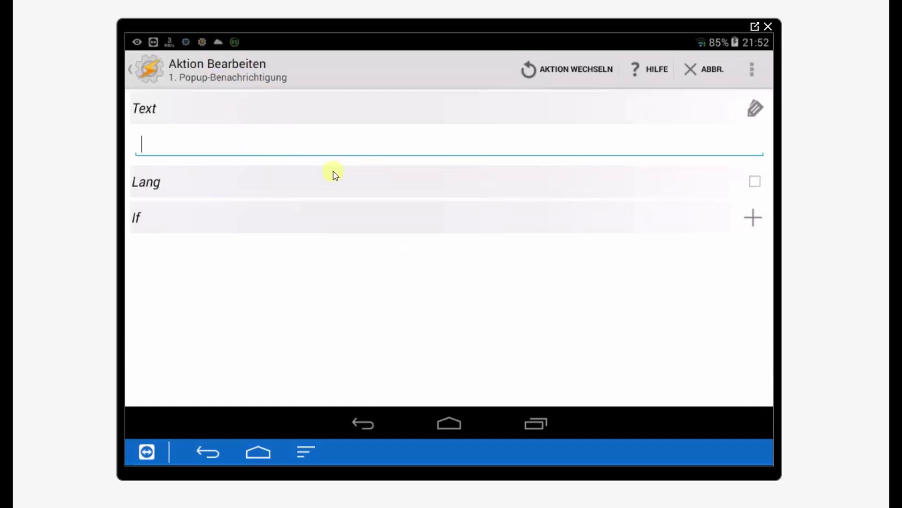
{"action": "type", "text": "Starting "}
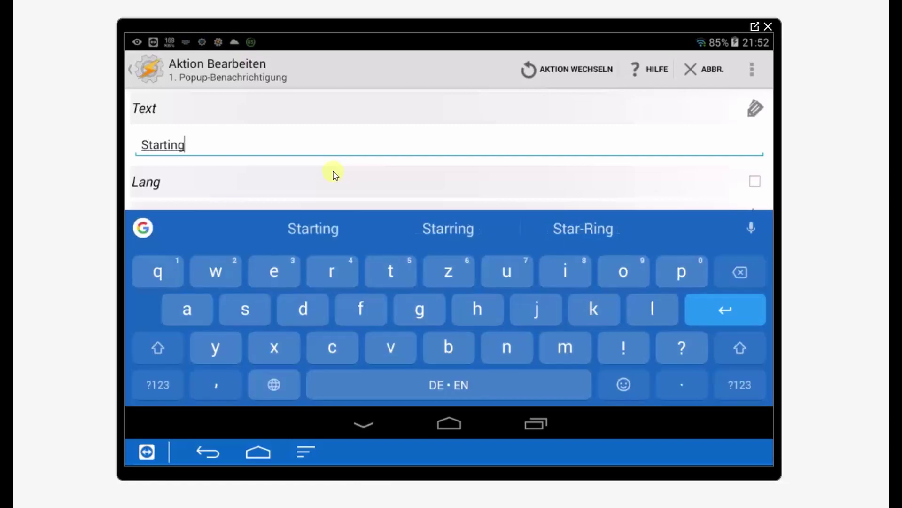
{"action": "type", "text": "Youtub"}
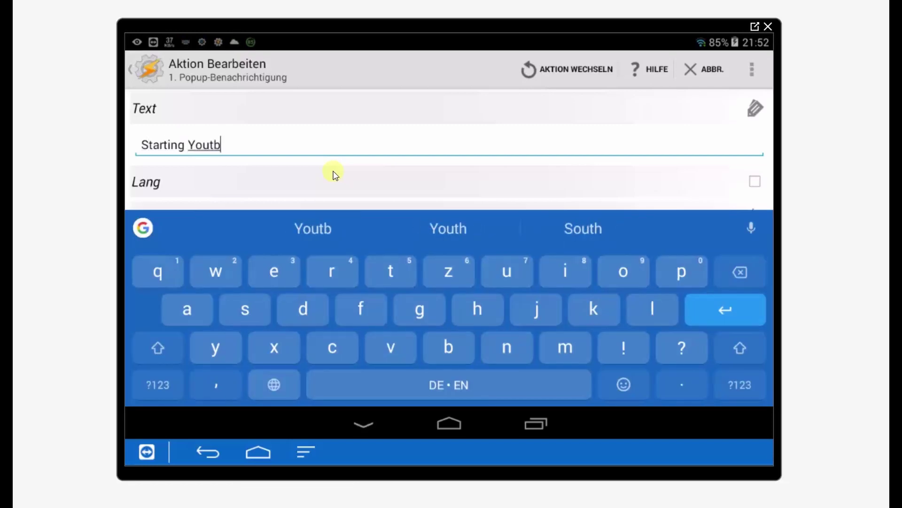
{"action": "type", "text": "e"}
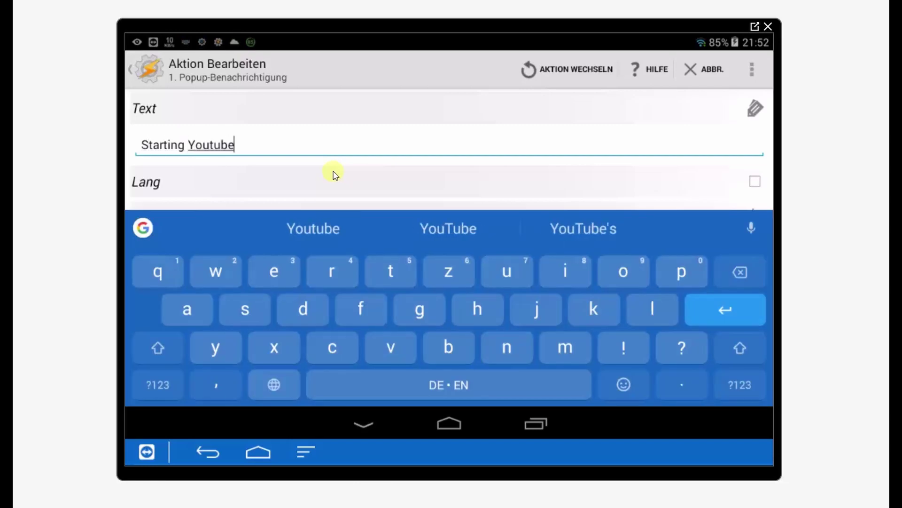
{"action": "left_click", "coordinate": [140, 68]}
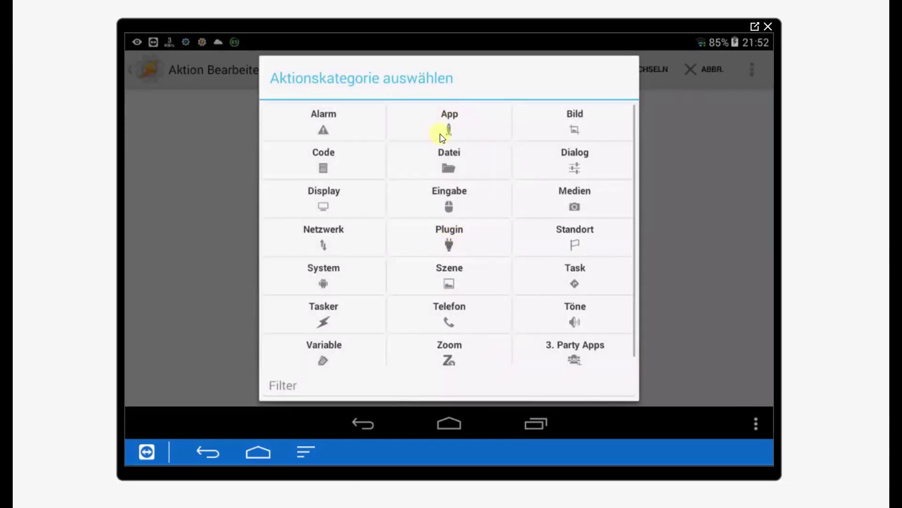
Add an App > Lade Applikation action that launches YouTube.
{"action": "left_click", "coordinate": [449, 125]}
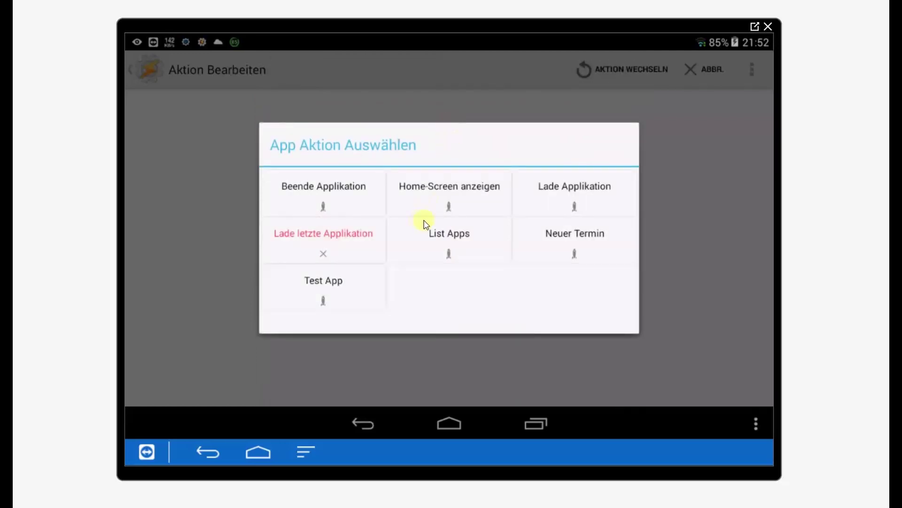
{"action": "left_click", "coordinate": [578, 186]}
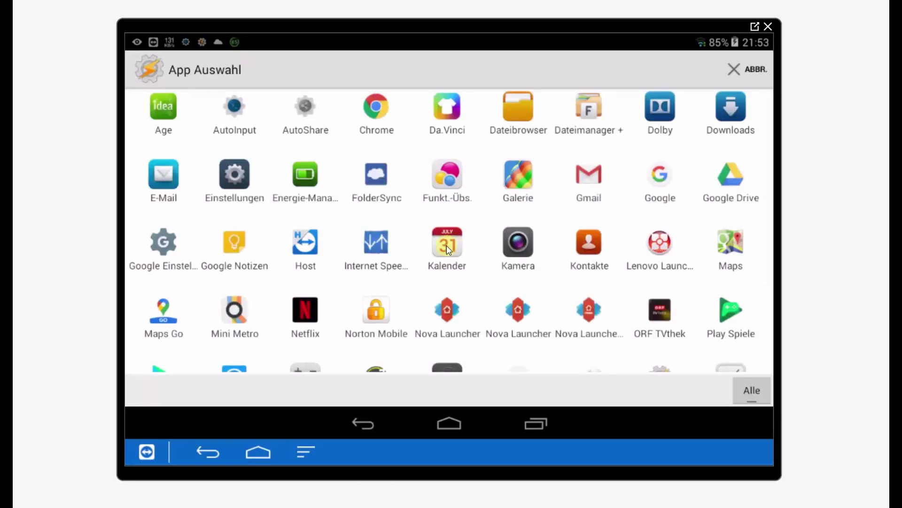
{"action": "scroll", "coordinate": [447, 247], "scroll_direction": "down", "scroll_amount": 3}
{"action": "left_click", "coordinate": [297, 332]}
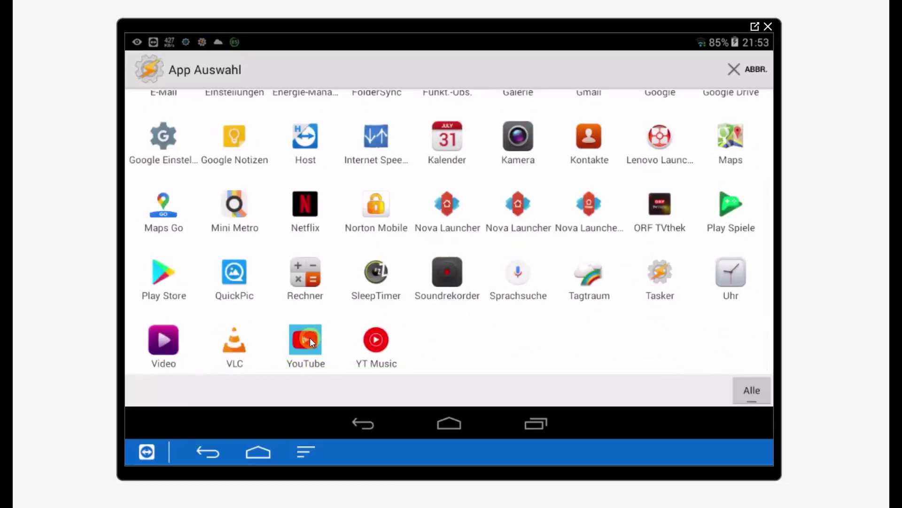
{"action": "left_click", "coordinate": [135, 69]}
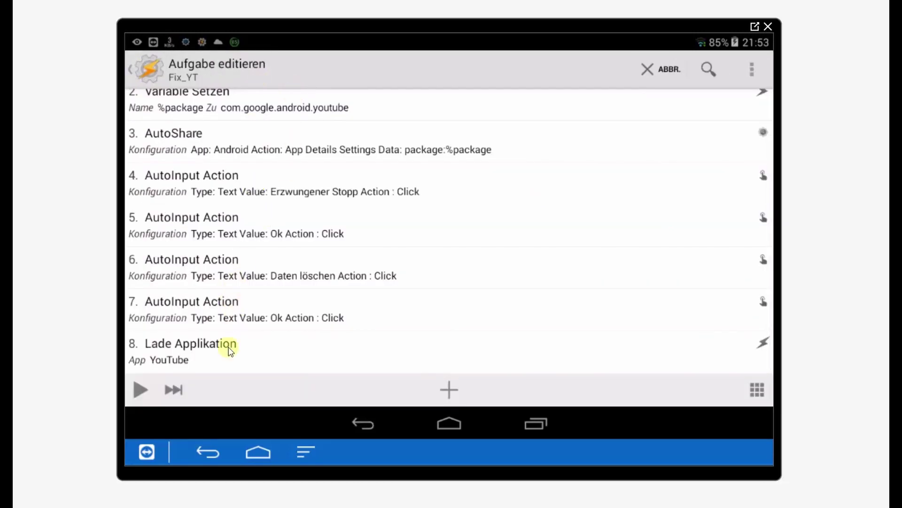
Run the full Fix_YT task to see YouTube relaunch, then switch back to Tasker.
{"action": "left_click", "coordinate": [141, 389]}
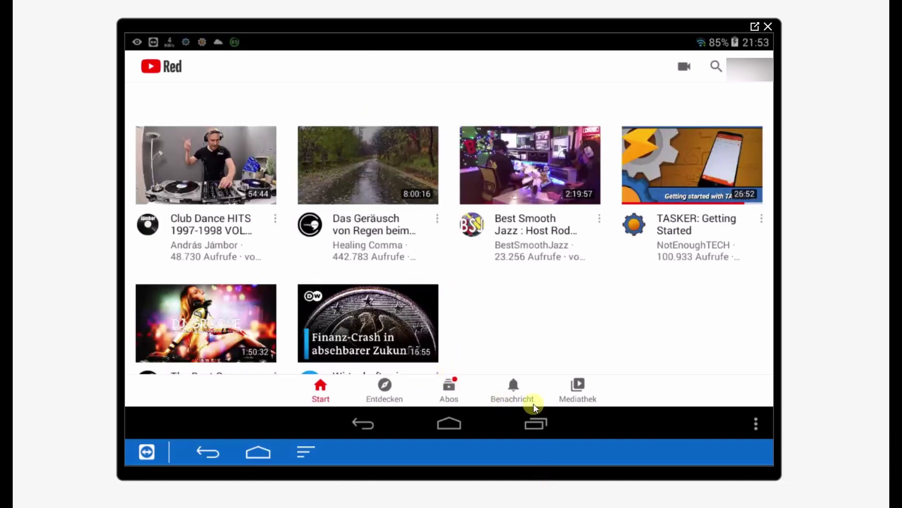
{"action": "left_click", "coordinate": [543, 424]}
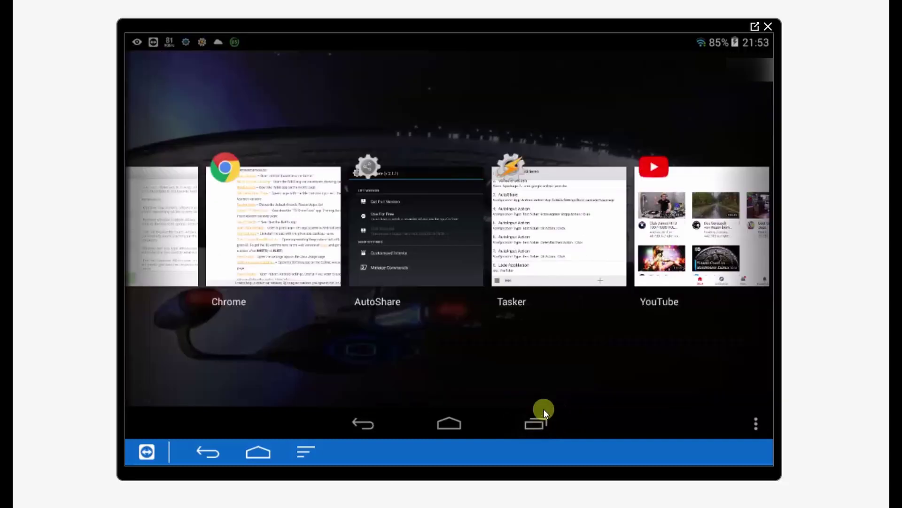
{"action": "left_click", "coordinate": [548, 254]}
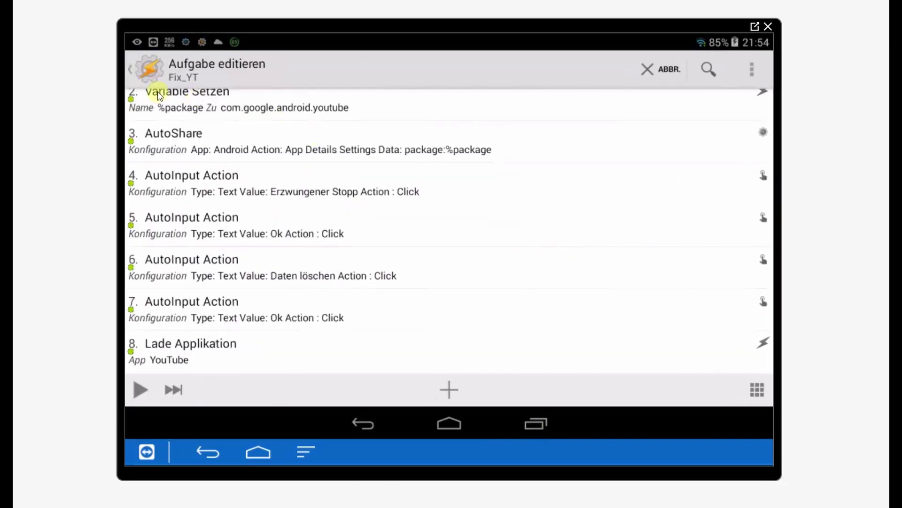
Leave the Fix_YT editor to save it, then quit Tasker via ⋮ > Verlassen.
{"action": "left_click", "coordinate": [140, 83]}
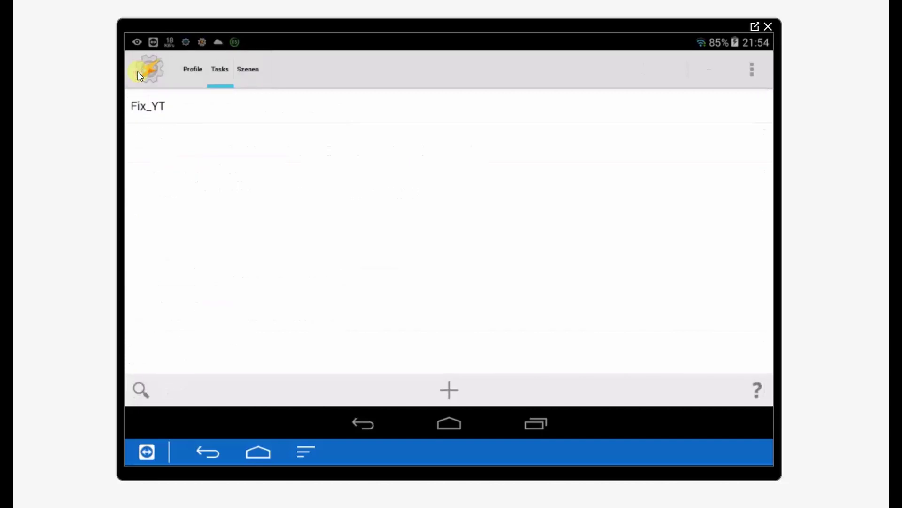
{"action": "left_click", "coordinate": [365, 425]}
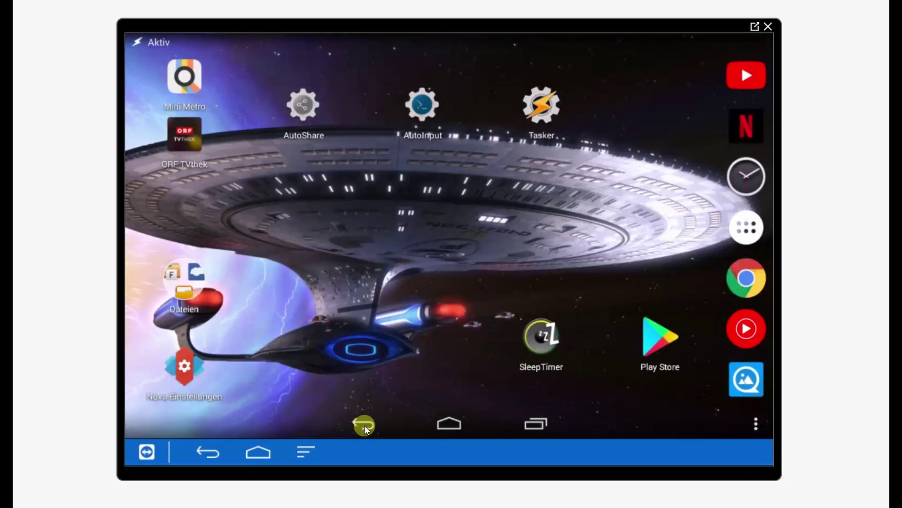
{"action": "left_click", "coordinate": [548, 119]}
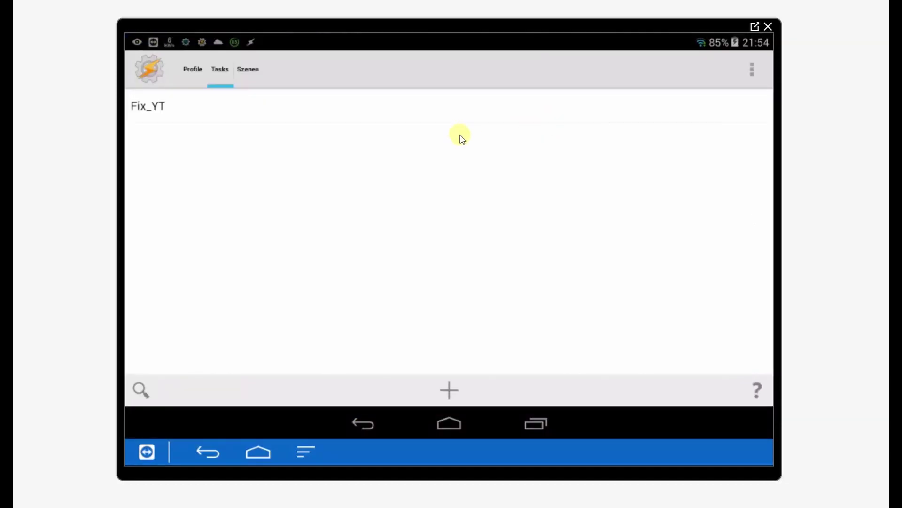
{"action": "left_click", "coordinate": [752, 69]}
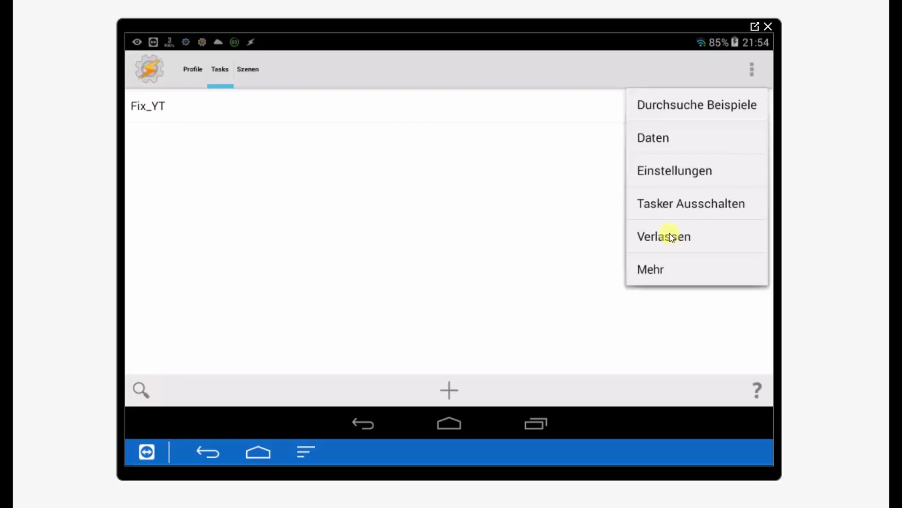
{"action": "left_click", "coordinate": [672, 237]}
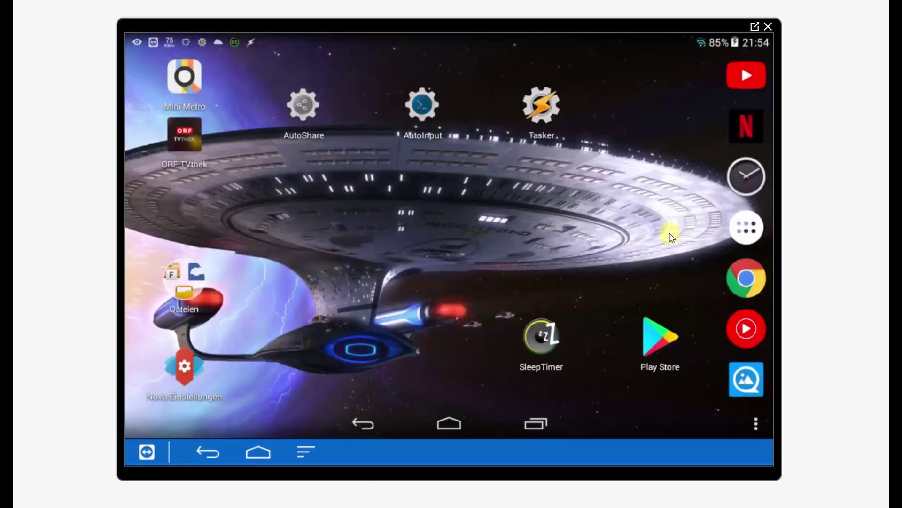
Reopen Tasker, dismiss the Hinweis notice, and return to the Android home screen.
{"action": "left_click", "coordinate": [541, 105]}
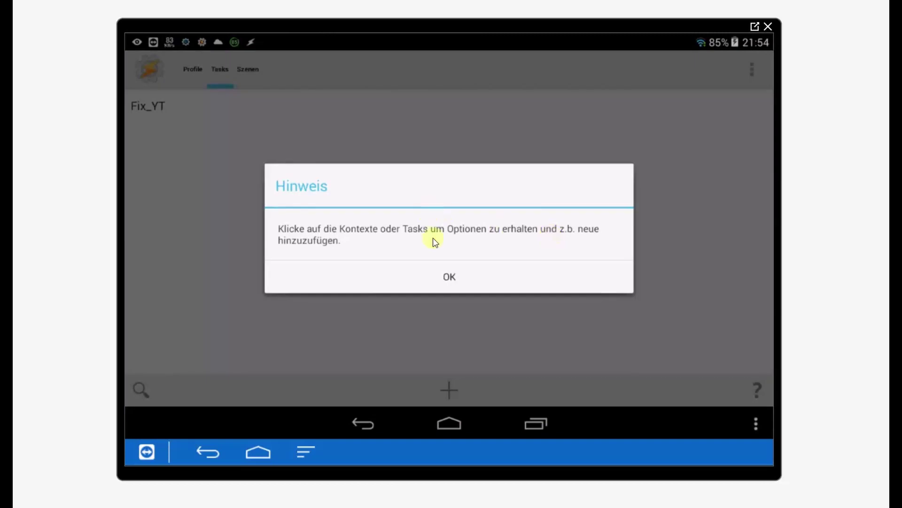
{"action": "left_click", "coordinate": [449, 281]}
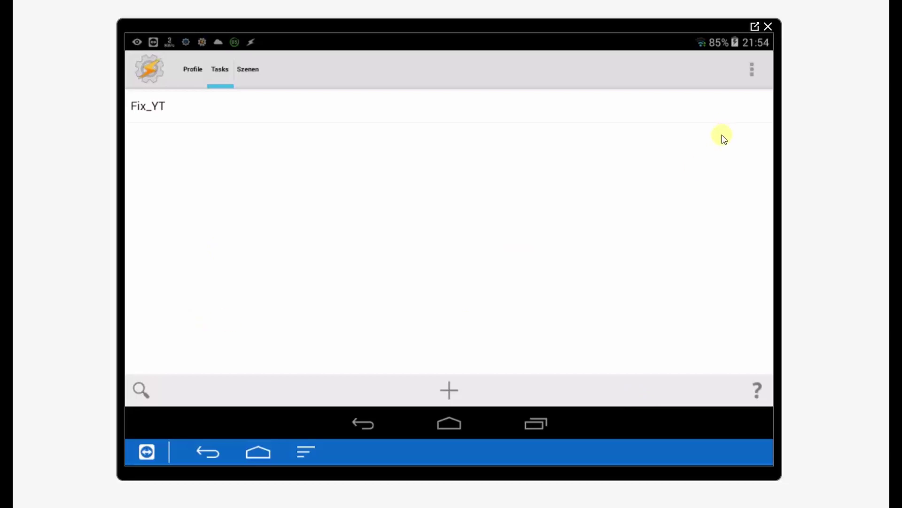
{"action": "left_click", "coordinate": [466, 424]}
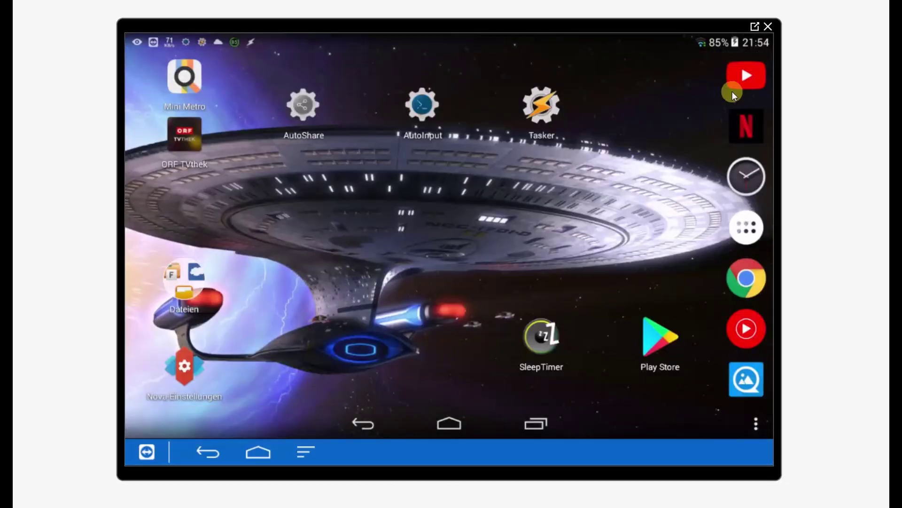
{"action": "left_click", "coordinate": [740, 83]}
From Nova's widget list, drop a Tasker Task Shortcut on the home screen and pick Fix_YT.
{"action": "left_click", "coordinate": [455, 236]}
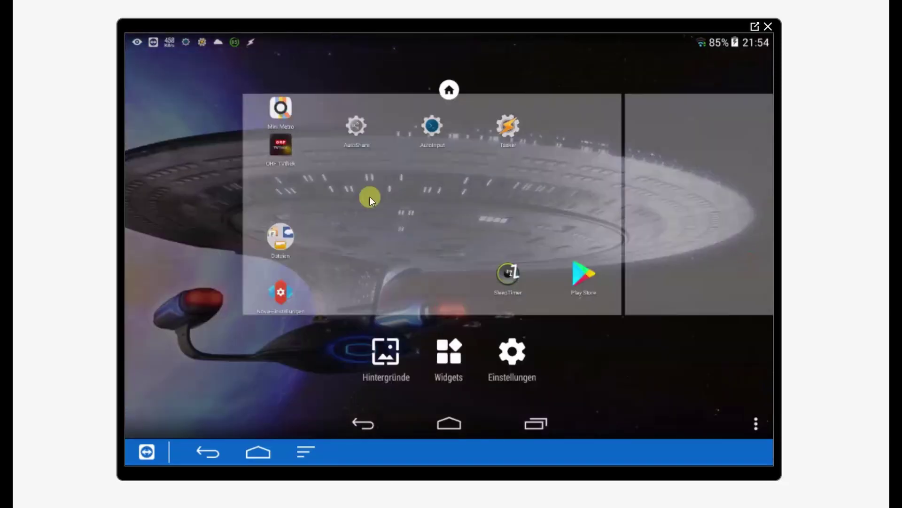
{"action": "left_click", "coordinate": [449, 351]}
{"action": "scroll", "coordinate": [314, 255], "scroll_direction": "down", "scroll_amount": 15}
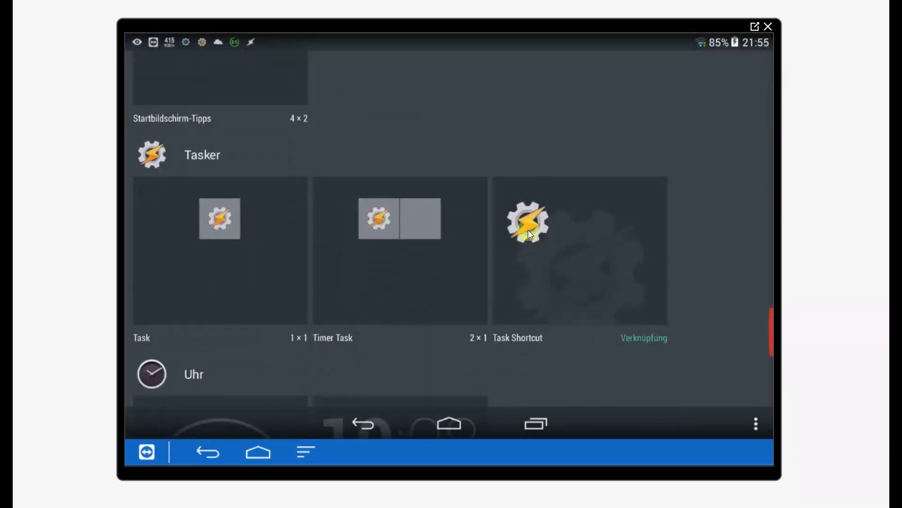
{"action": "left_click_drag", "start_coordinate": [528, 229], "coordinate": [518, 280]}
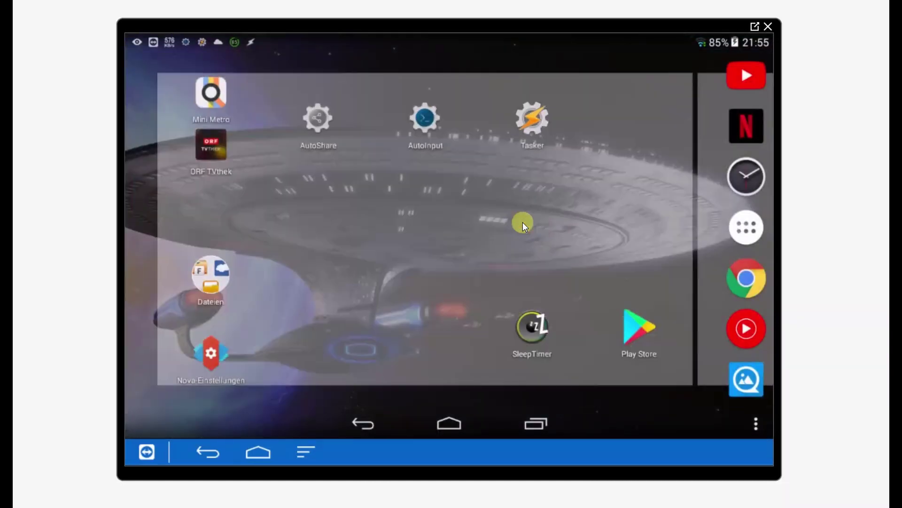
{"action": "left_click_drag", "start_coordinate": [522, 222], "coordinate": [525, 225]}
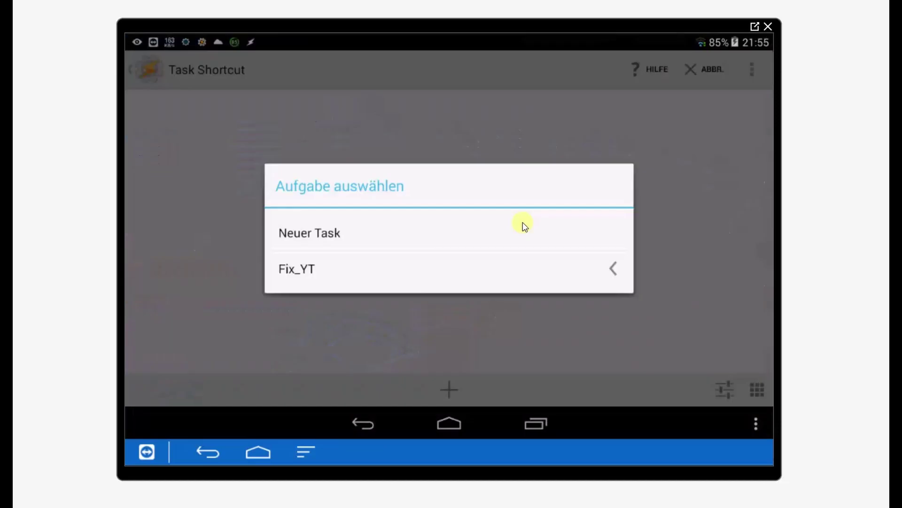
{"action": "left_click", "coordinate": [310, 272]}
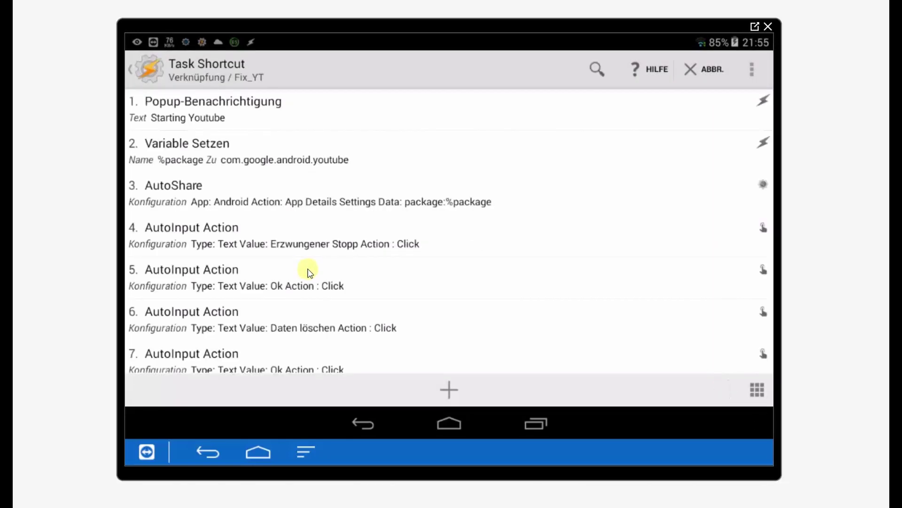
Set the Fix_YT shortcut's icon to the YouTube app icon and confirm the shortcut.
{"action": "left_click", "coordinate": [131, 73]}
{"action": "left_click", "coordinate": [755, 388]}
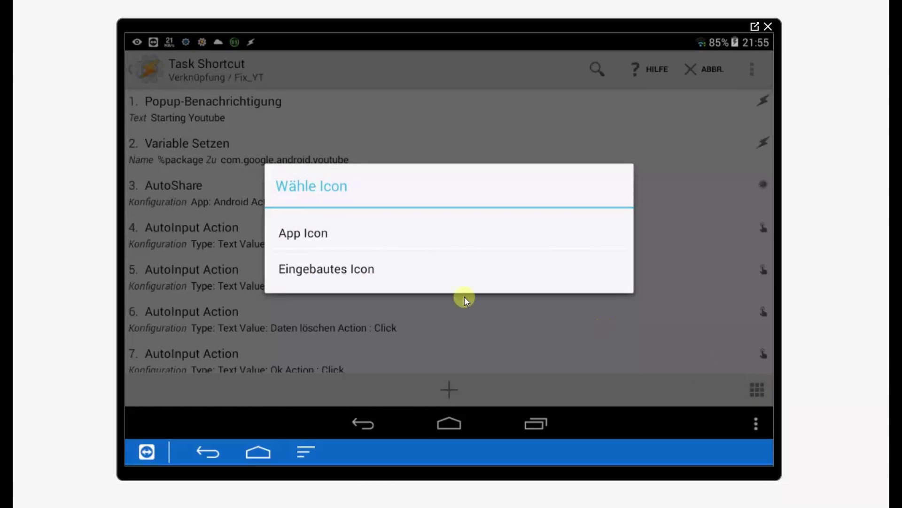
{"action": "left_click", "coordinate": [318, 238]}
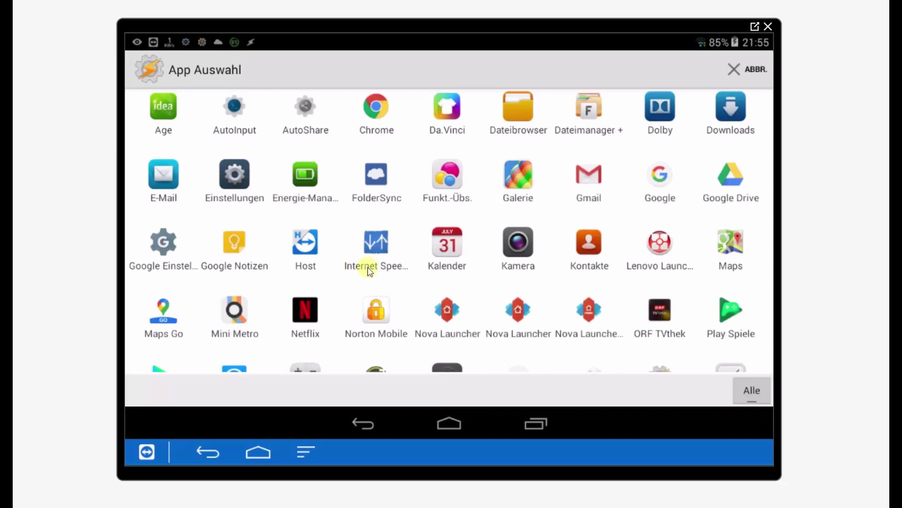
{"action": "left_click", "coordinate": [375, 308]}
{"action": "scroll", "coordinate": [383, 228], "scroll_direction": "down", "scroll_amount": 1}
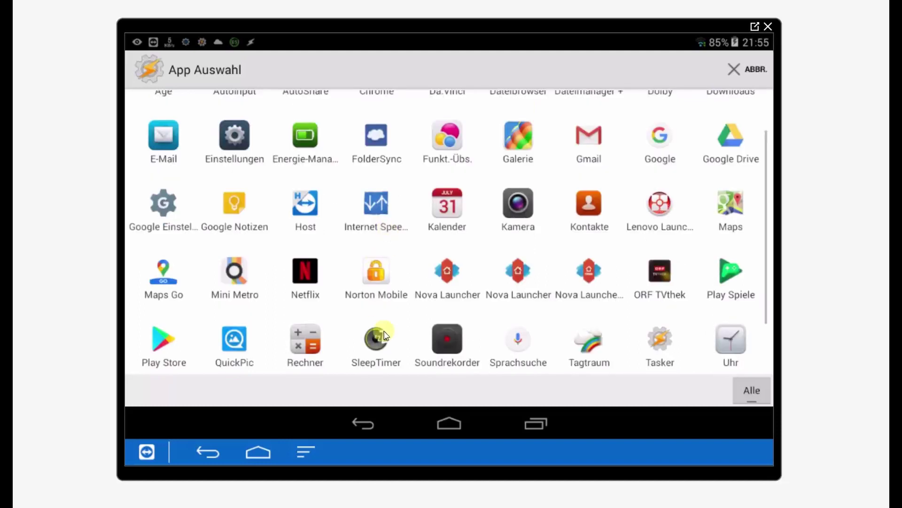
{"action": "scroll", "coordinate": [380, 338], "scroll_direction": "down", "scroll_amount": 2}
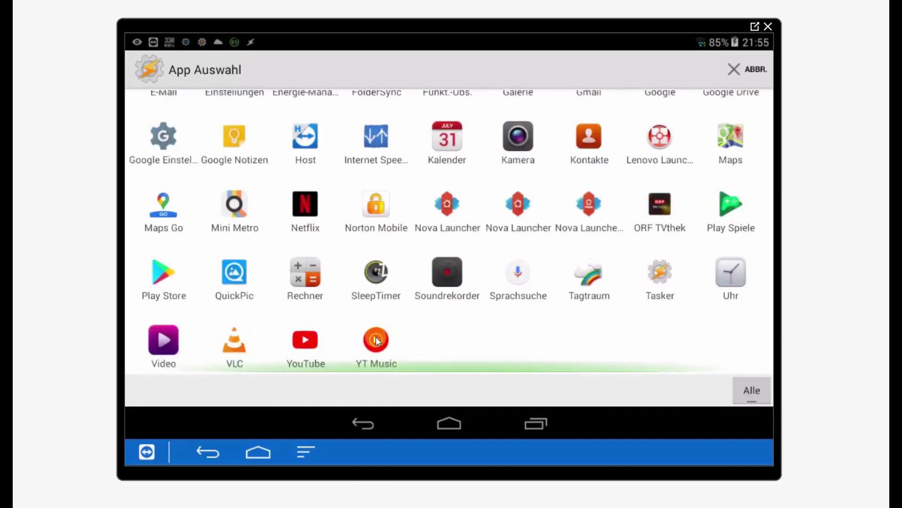
{"action": "left_click", "coordinate": [305, 342]}
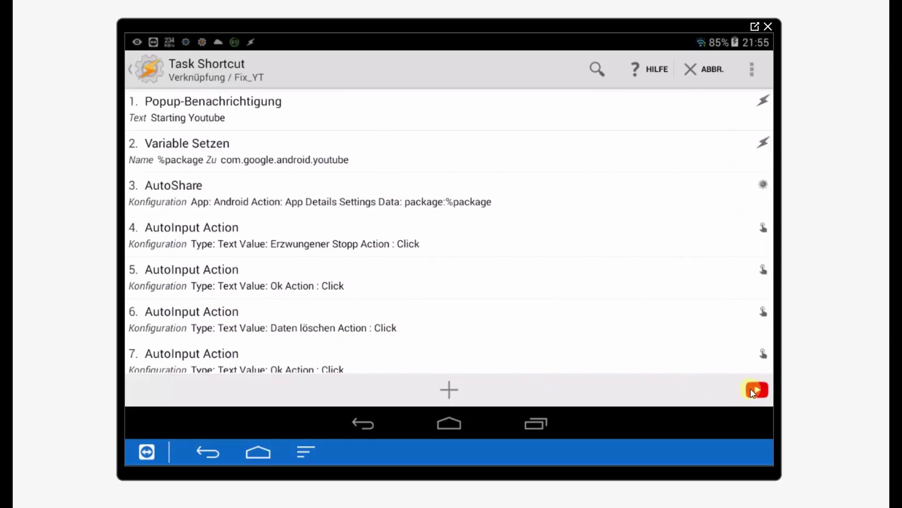
{"action": "left_click", "coordinate": [132, 71]}
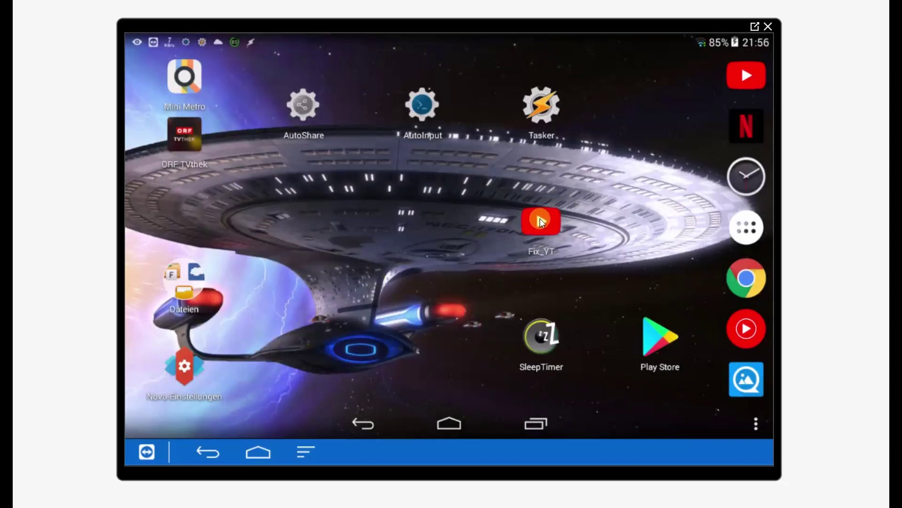
Replace the dock's original YouTube icon with the Fix_YT shortcut, then launch it to test.
{"action": "left_click_drag", "start_coordinate": [540, 218], "coordinate": [661, 192]}
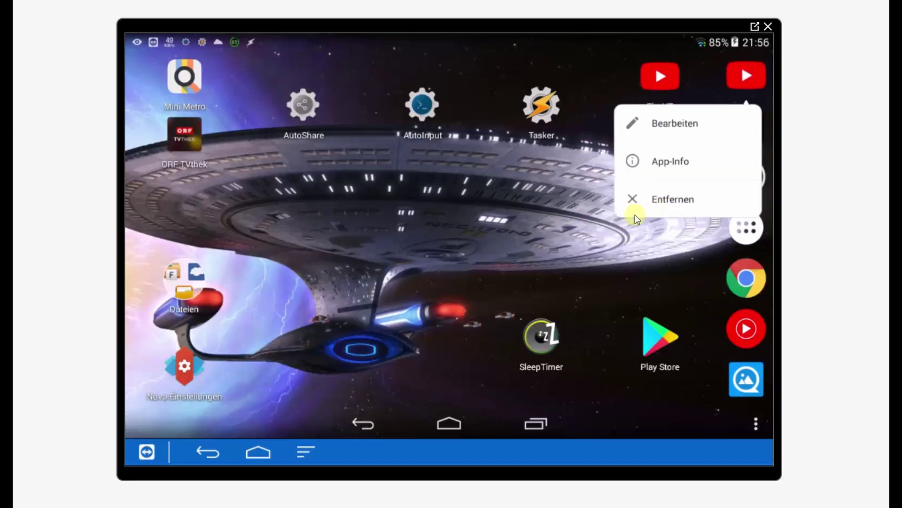
{"action": "left_click", "coordinate": [636, 214]}
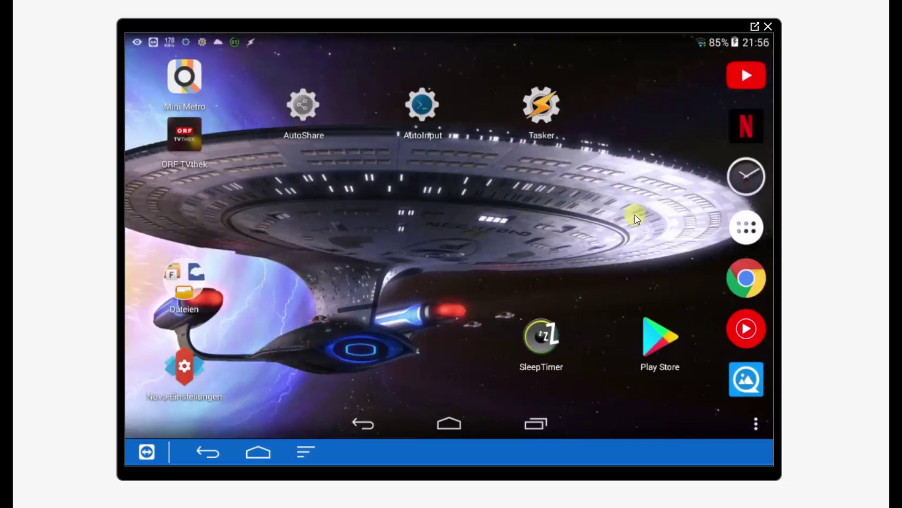
{"action": "left_click", "coordinate": [749, 71]}
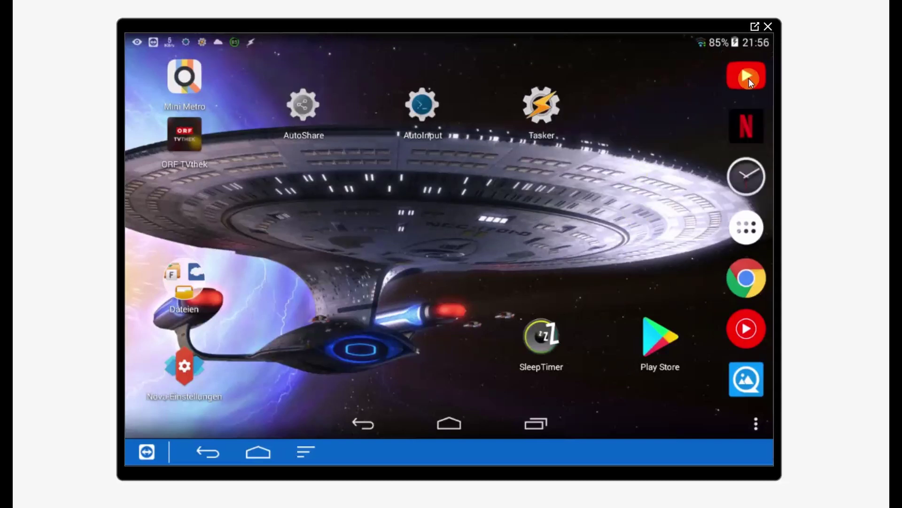